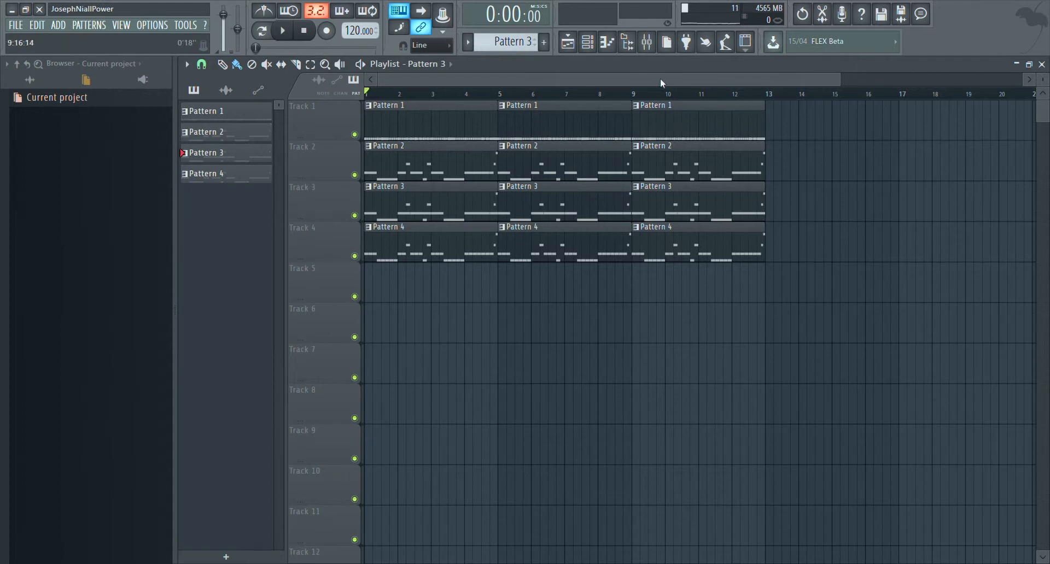
{"action": "left_click", "coordinate": [658, 41]}
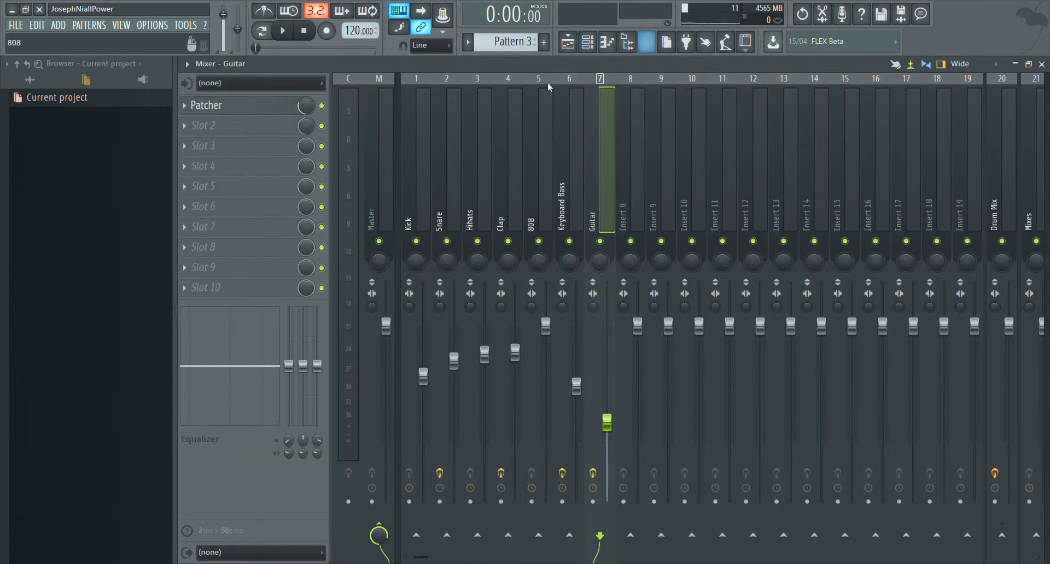
{"action": "left_click", "coordinate": [651, 41]}
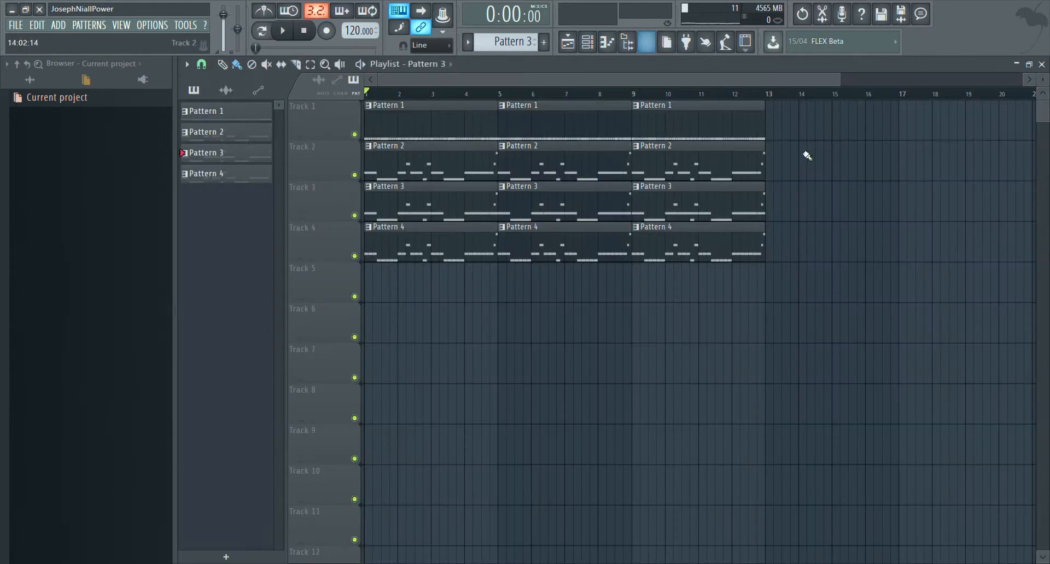
{"action": "left_click", "coordinate": [653, 39]}
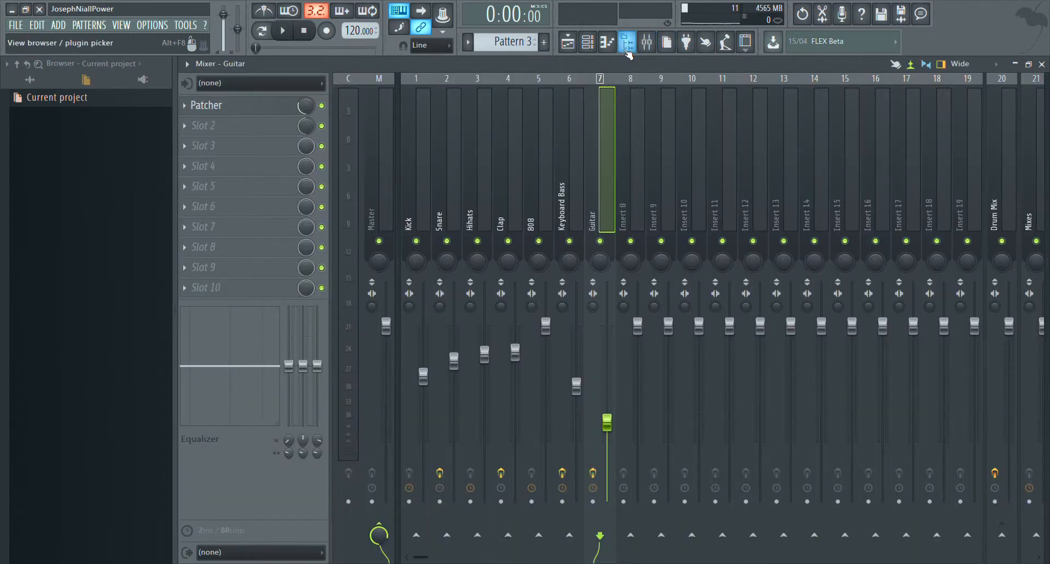
{"action": "left_click", "coordinate": [655, 39]}
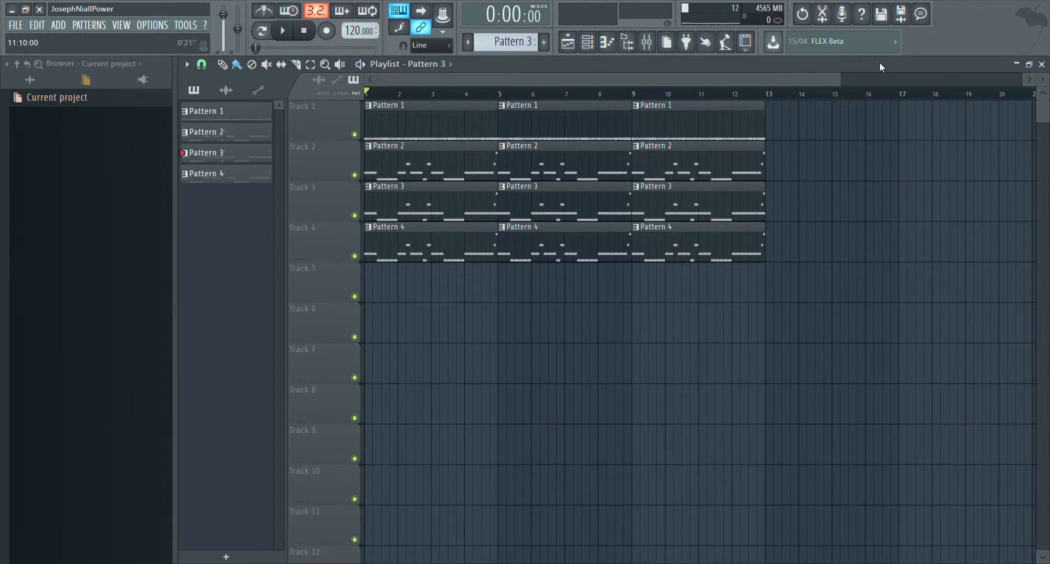
{"action": "left_click", "coordinate": [648, 41]}
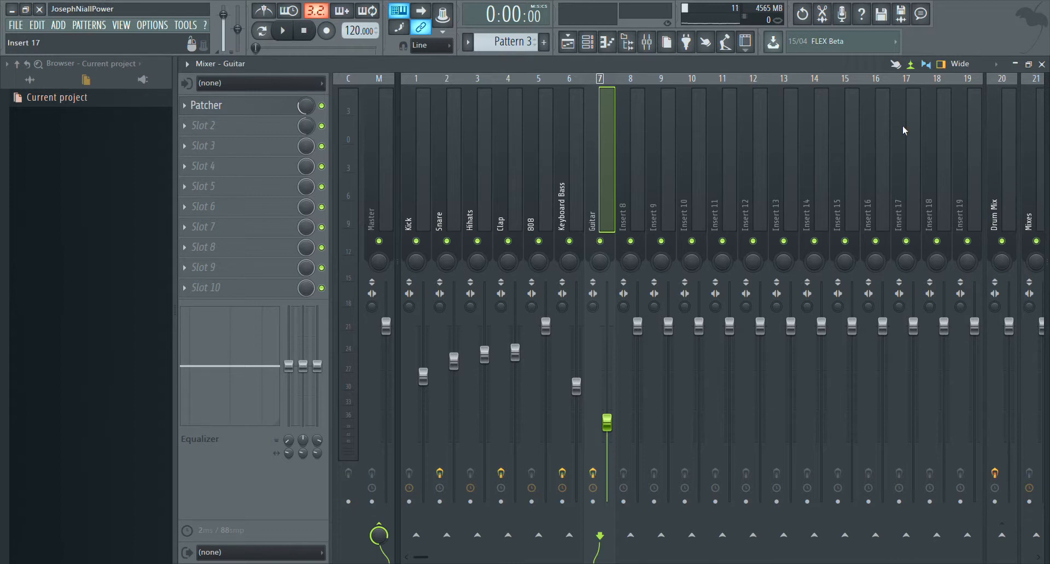
{"action": "left_click", "coordinate": [646, 41]}
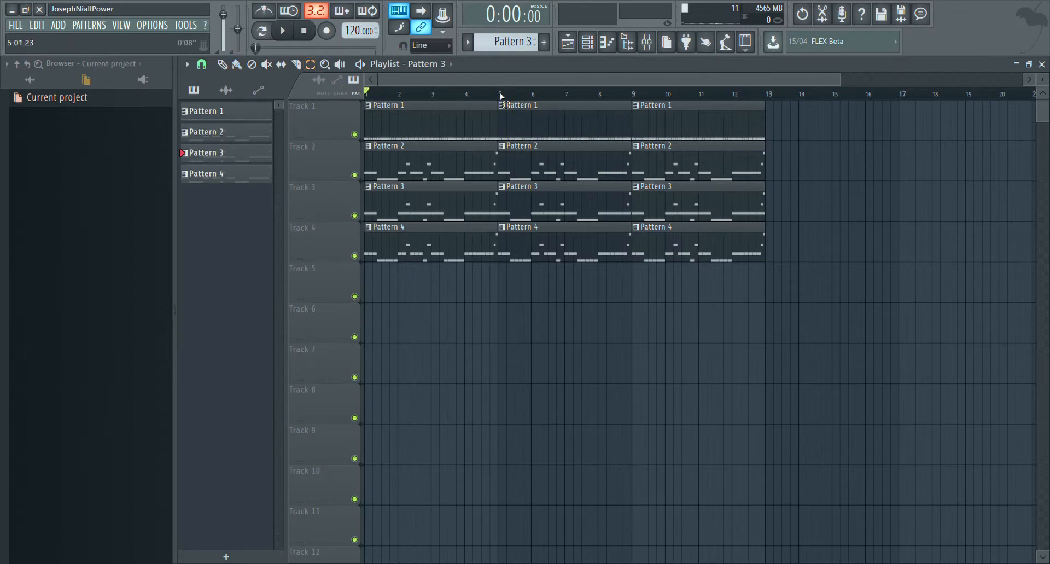
- Play back bars 1 to 4 of the playlist as a selected loop, stop it and clear the time selection
{"action": "left_click_drag", "start_coordinate": [501, 96], "coordinate": [311, 120]}
{"action": "left_click", "coordinate": [482, 342]}
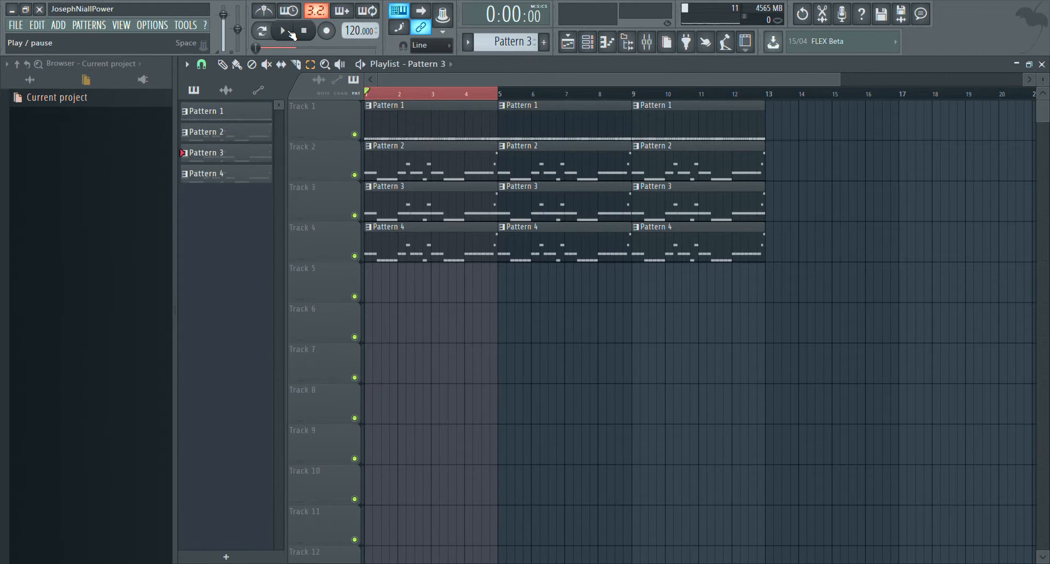
{"action": "left_click", "coordinate": [291, 34]}
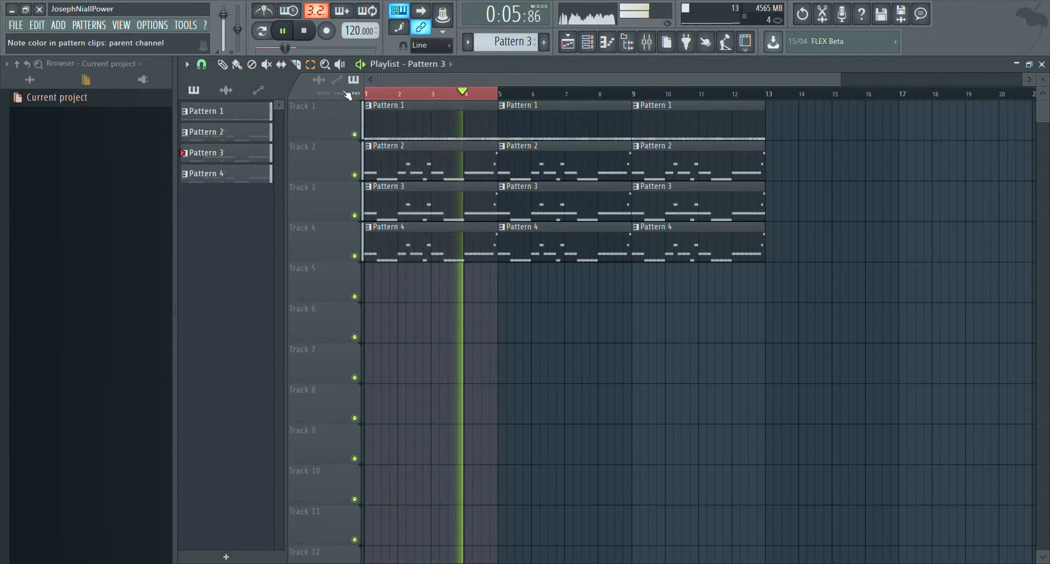
{"action": "left_click", "coordinate": [306, 30]}
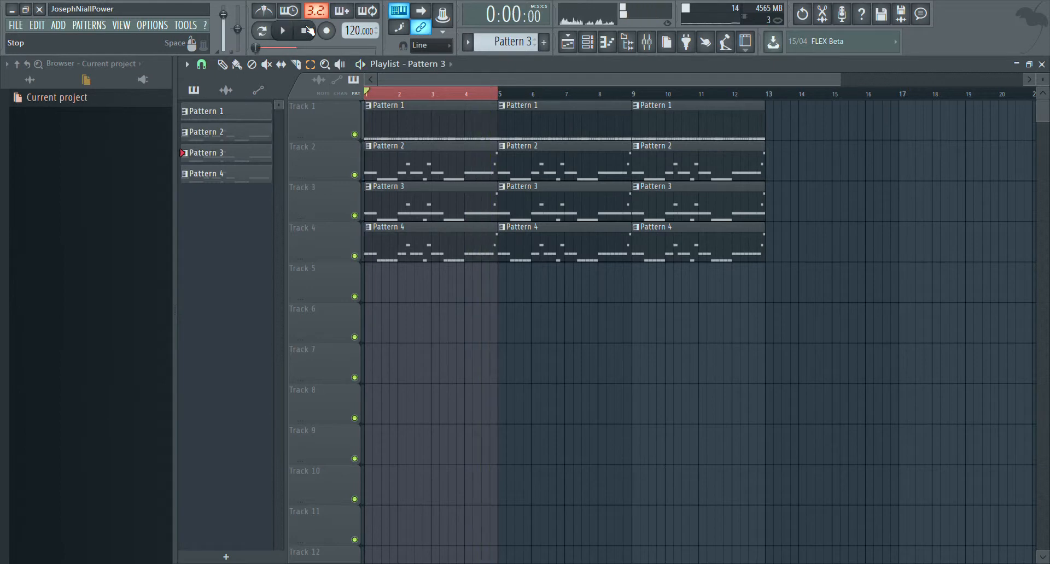
{"action": "right_click", "coordinate": [450, 95]}
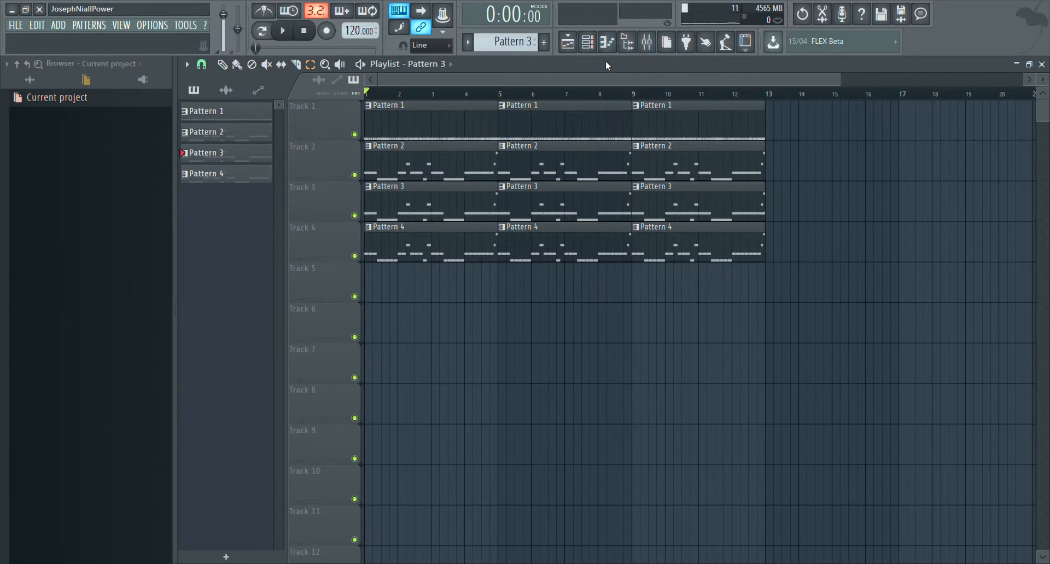
- View Pattern 1 in the channel rack, audition Track 1 in solo and re-enable all playlist tracks
{"action": "left_click", "coordinate": [586, 41]}
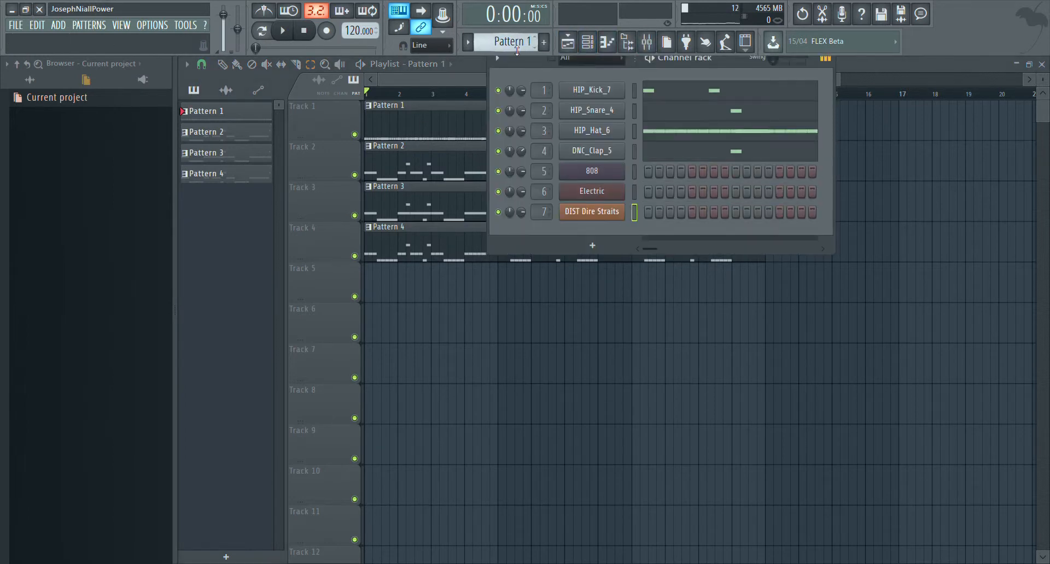
{"action": "right_click", "coordinate": [354, 135]}
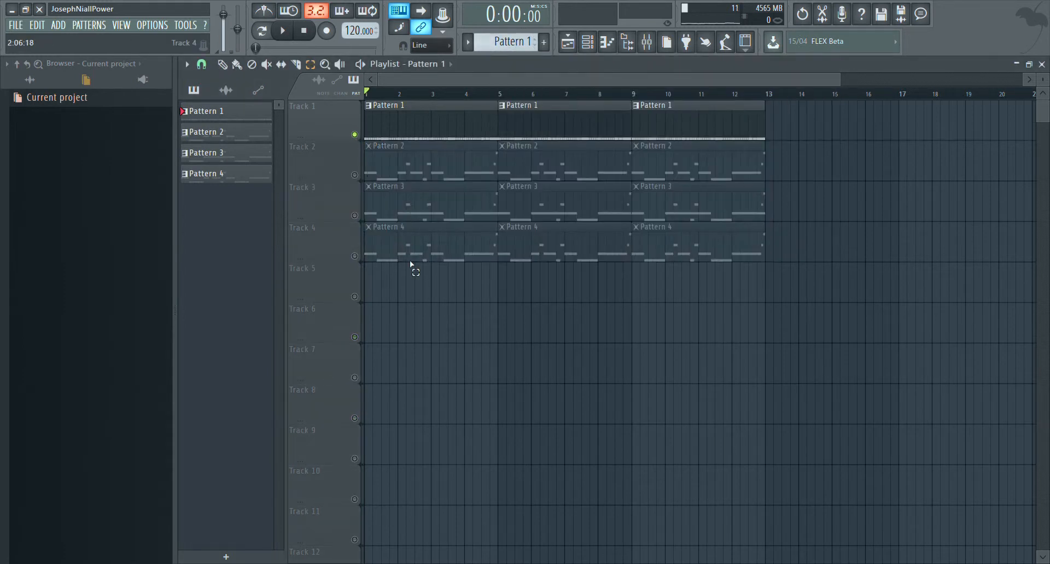
{"action": "key", "text": "space"}
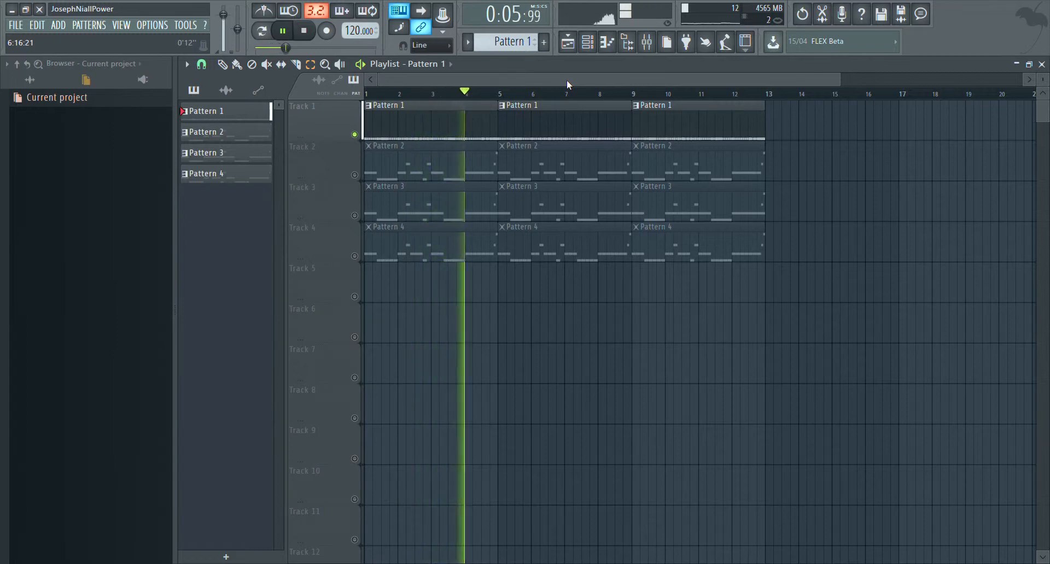
{"action": "key", "text": "space"}
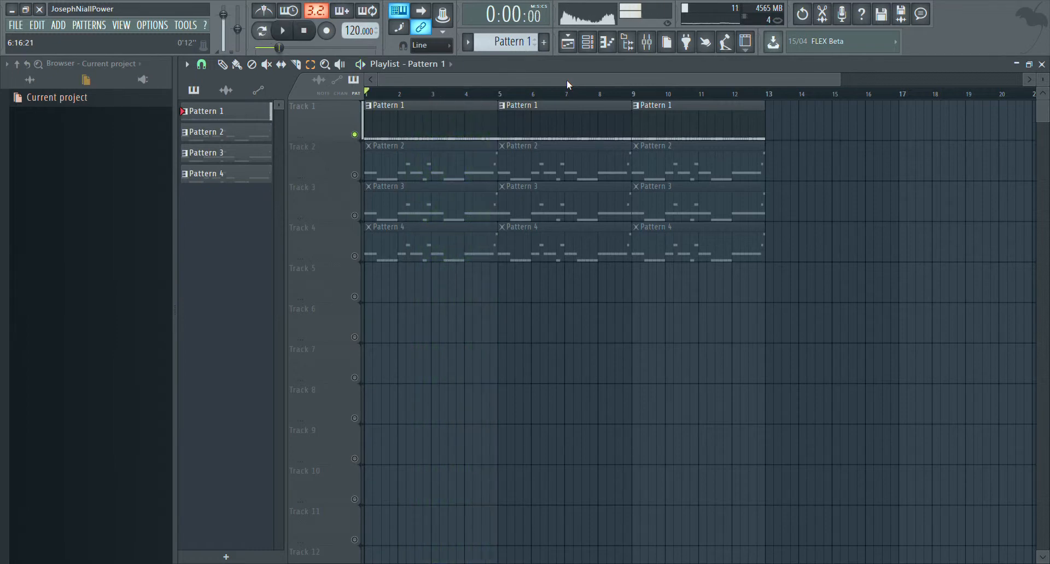
{"action": "left_click", "coordinate": [356, 135]}
{"action": "left_click", "coordinate": [356, 135]}
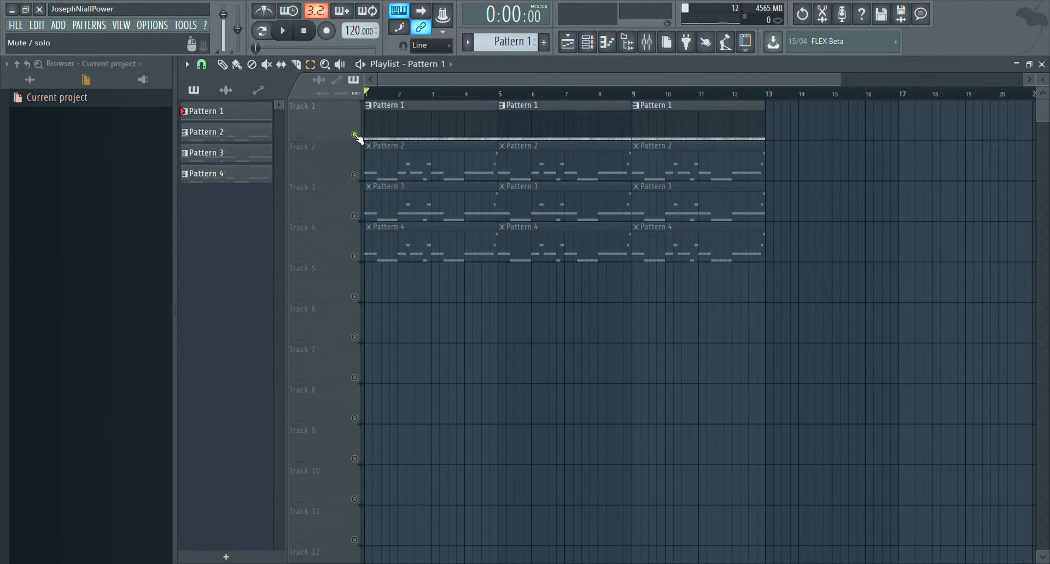
{"action": "right_click", "coordinate": [355, 135]}
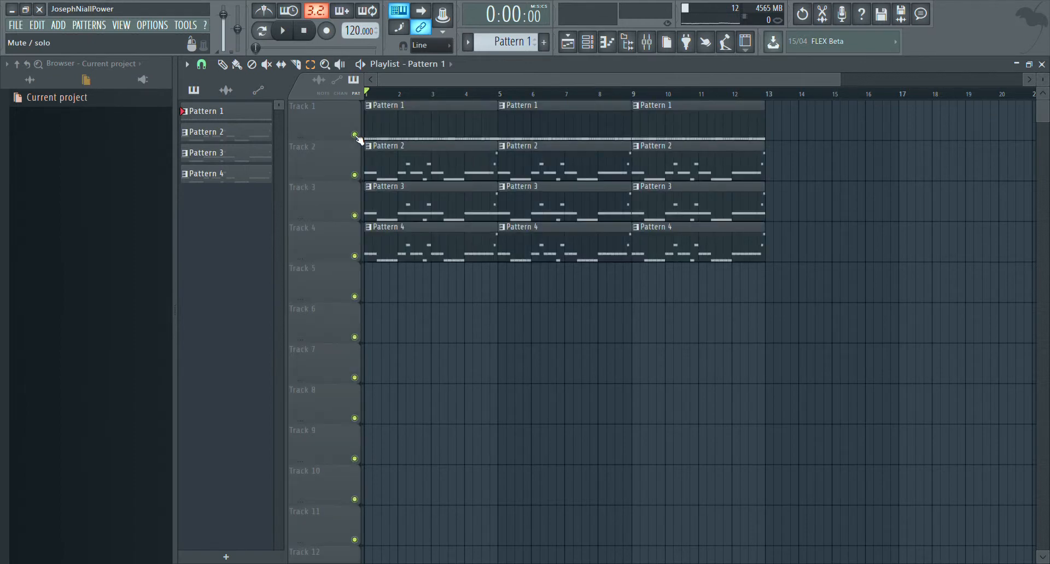
- Switch to Pattern 2, solo Track 2 in the playlist and display the pattern's channels in the channel rack
{"action": "left_click", "coordinate": [535, 40]}
{"action": "left_click", "coordinate": [588, 43]}
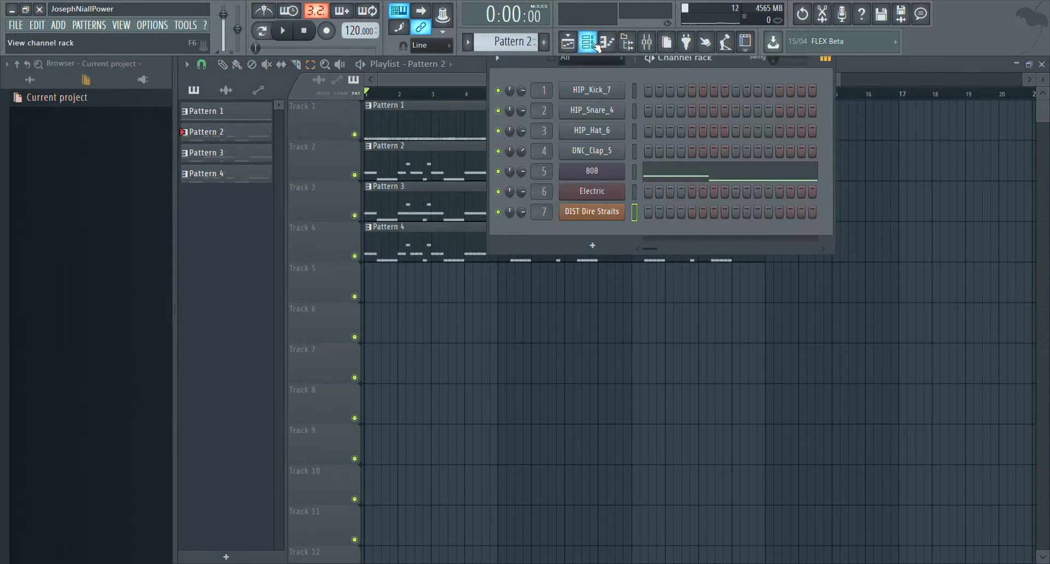
{"action": "left_click", "coordinate": [595, 45]}
{"action": "right_click", "coordinate": [354, 175]}
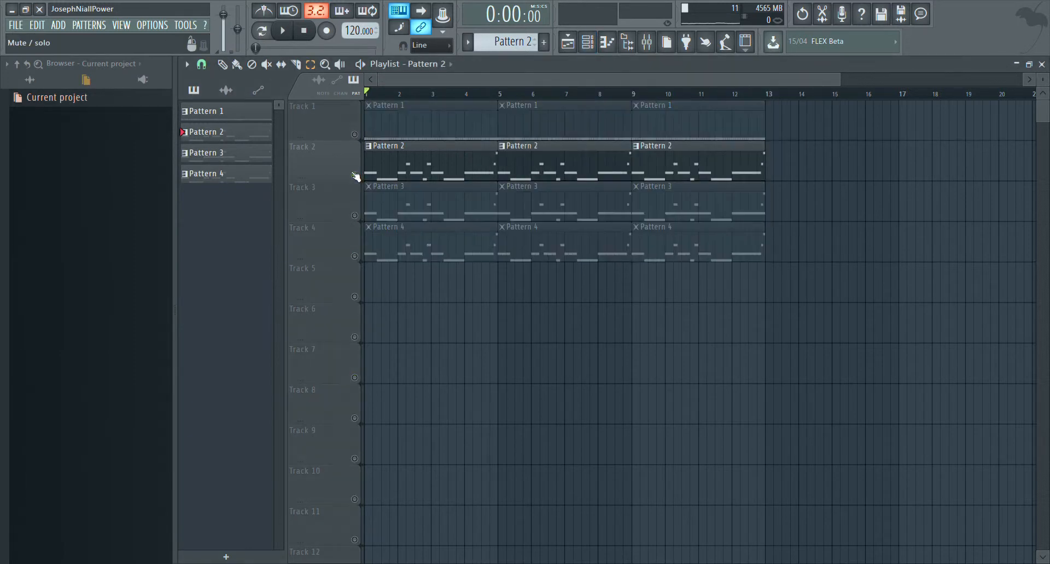
{"action": "left_click", "coordinate": [587, 41]}
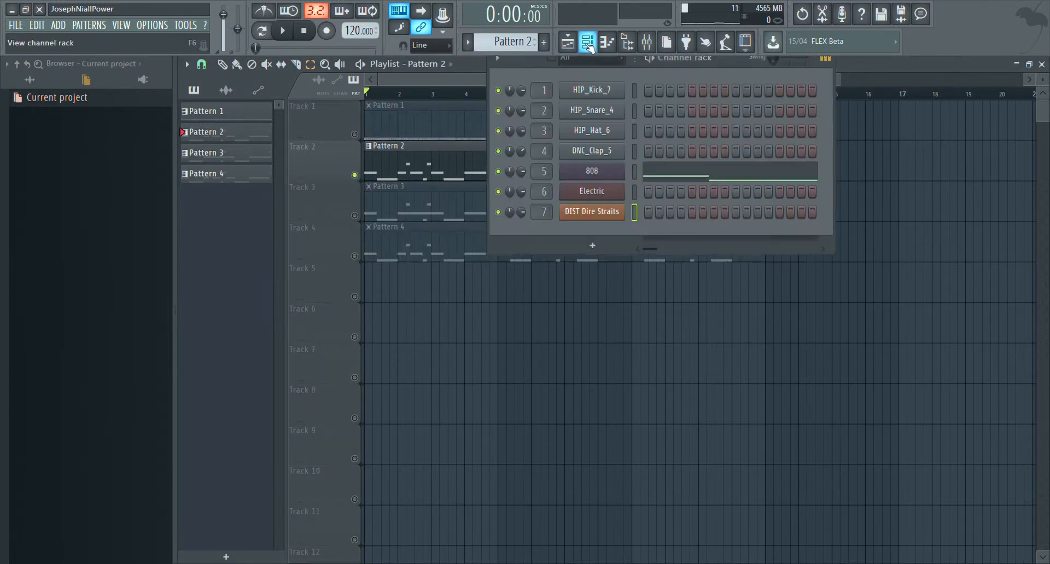
- Inspect the 808 channel's volume and pitch envelopes and its 3x Osc oscillator settings, closing the instrument when done
{"action": "left_click", "coordinate": [600, 174]}
{"action": "left_click", "coordinate": [281, 184]}
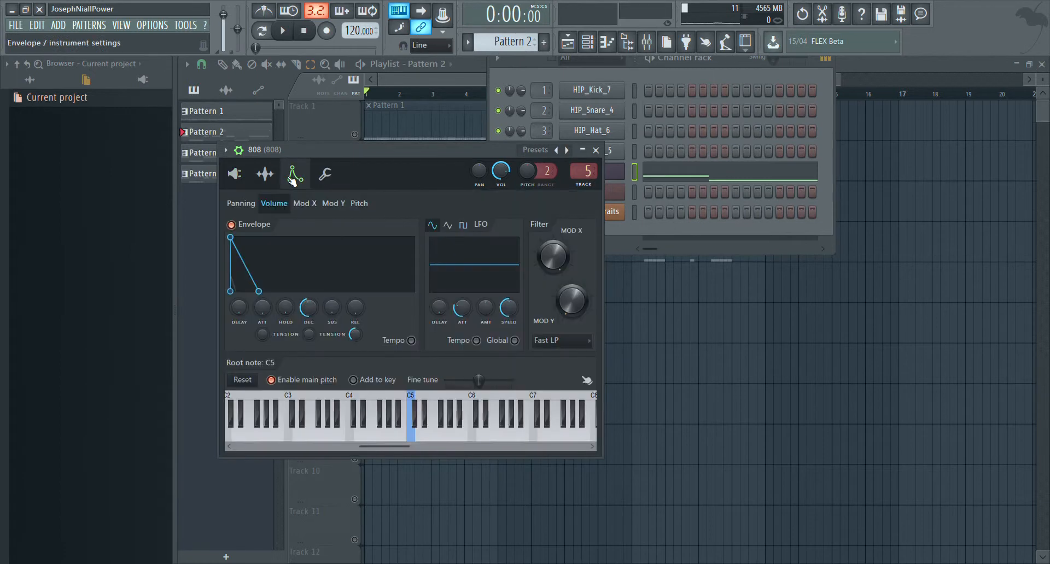
{"action": "left_click", "coordinate": [334, 203]}
{"action": "left_click", "coordinate": [359, 202]}
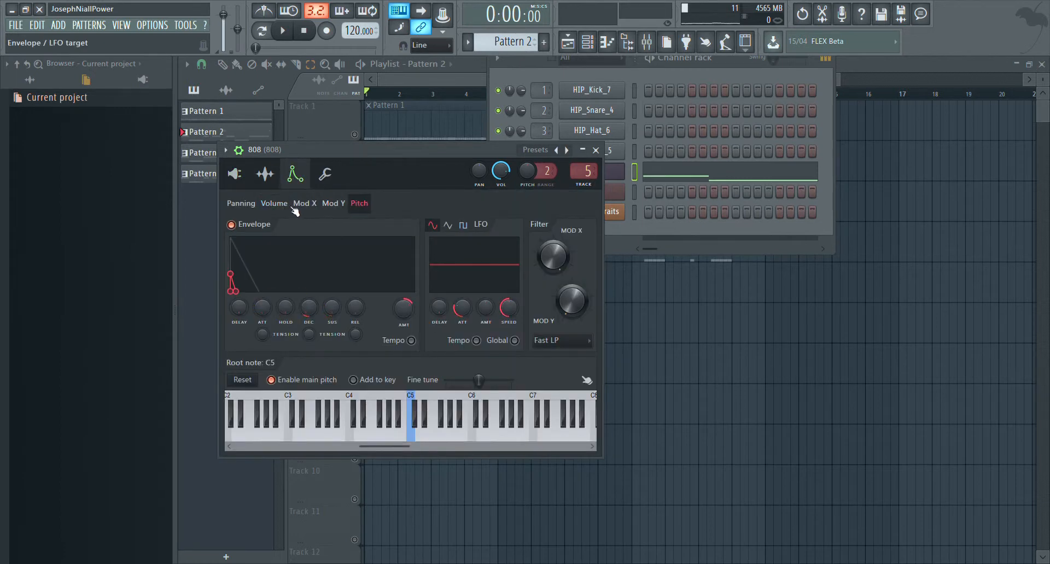
{"action": "left_click", "coordinate": [274, 203]}
{"action": "left_click", "coordinate": [236, 174]}
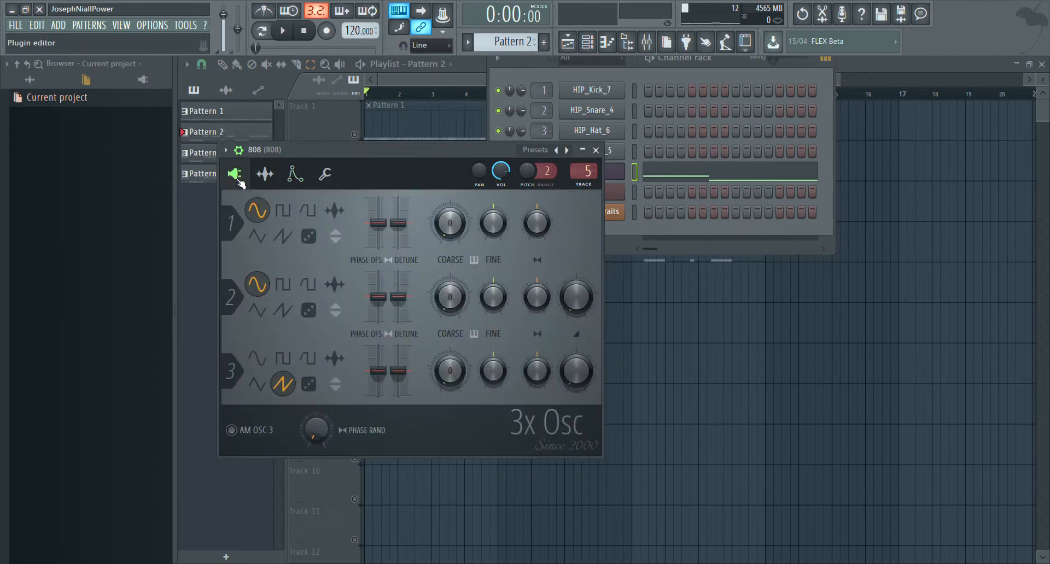
{"action": "left_click", "coordinate": [595, 149]}
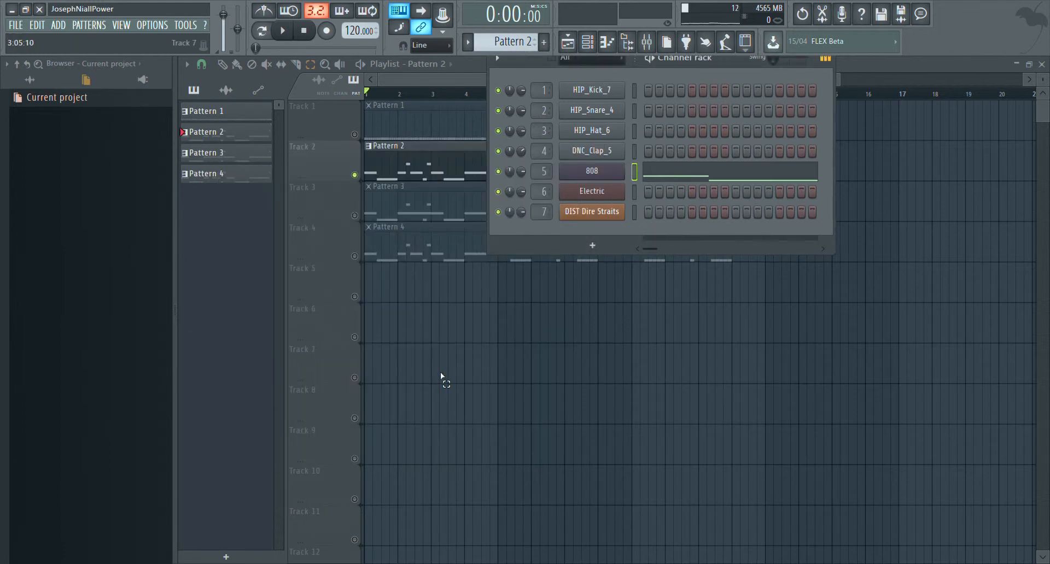
- Listen to the soloed 808 part on Track 2, stop playback and re-enable all playlist tracks
{"action": "key", "text": "space"}
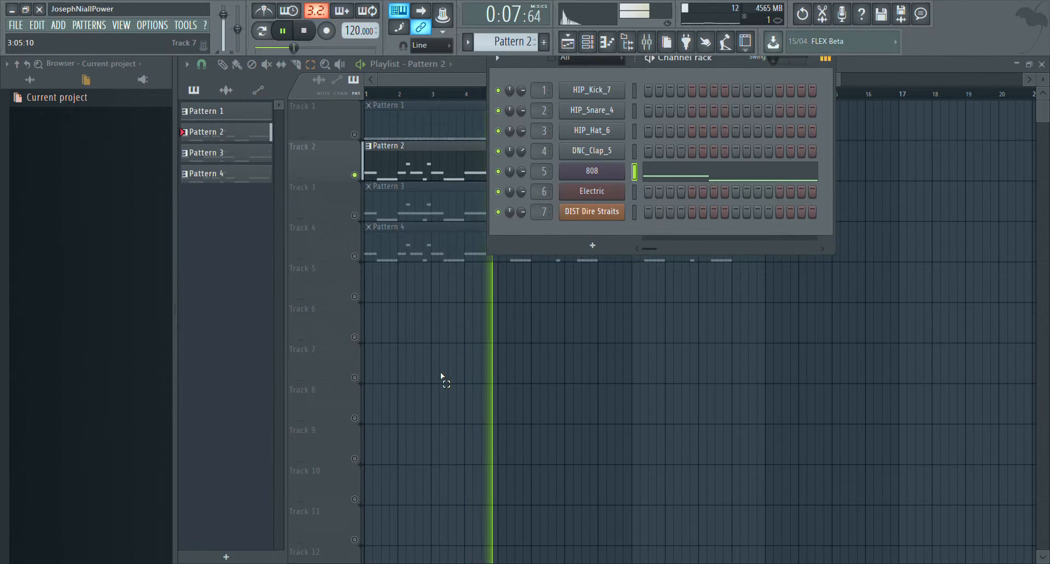
{"action": "key", "text": "space"}
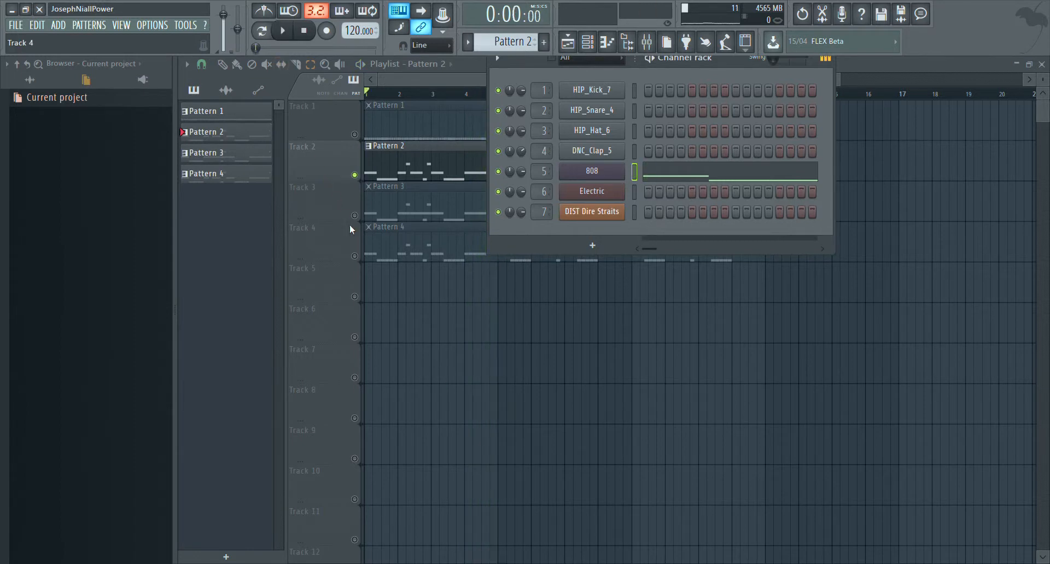
{"action": "key", "text": "F6"}
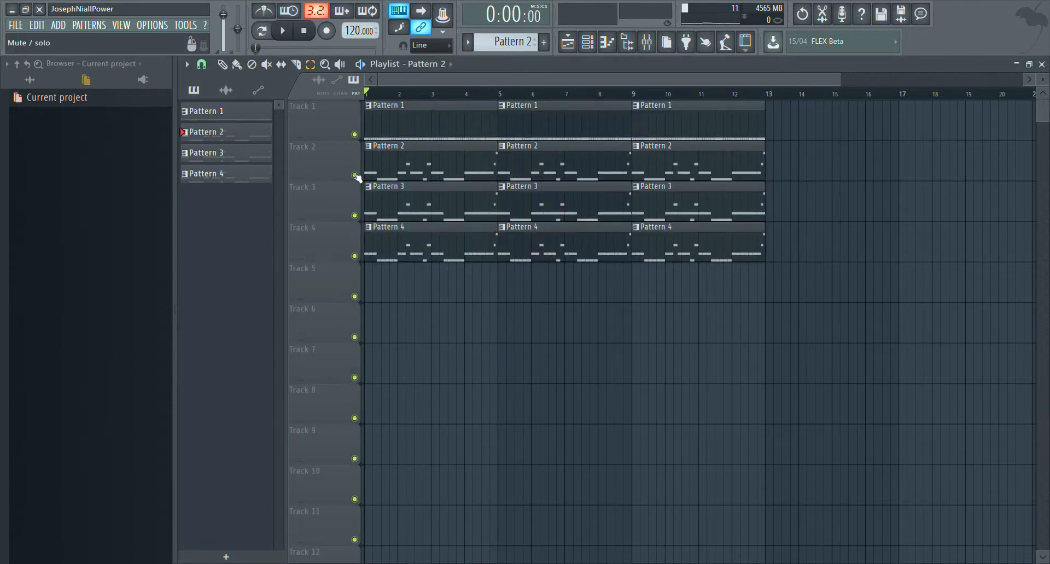
- Solo Track 3, switch to Pattern 3 and look at the Electric channel's instrument
{"action": "right_click", "coordinate": [355, 216]}
{"action": "left_click", "coordinate": [587, 41]}
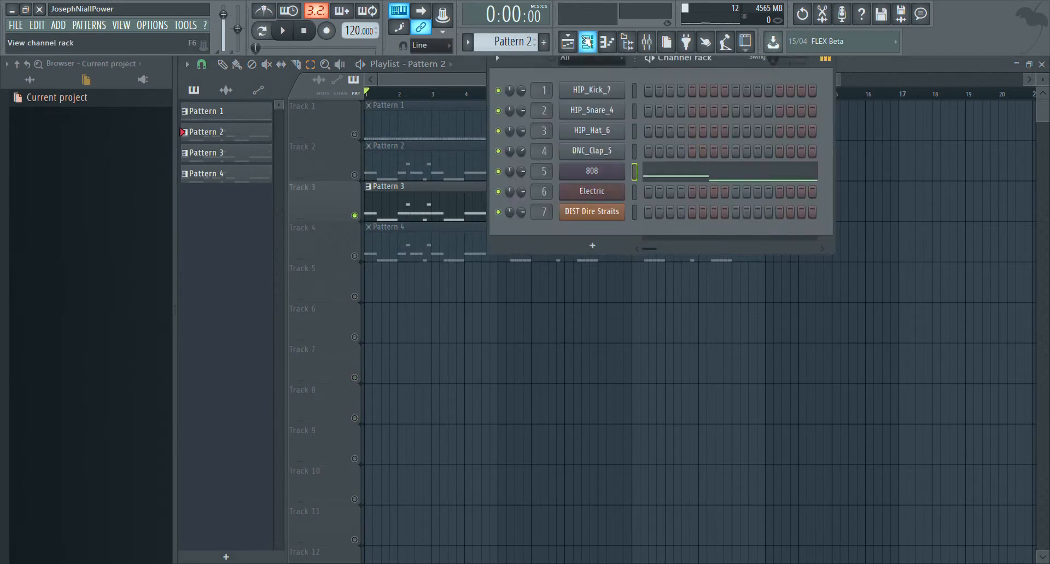
{"action": "scroll", "coordinate": [515, 46], "scroll_direction": "down", "scroll_amount": 1}
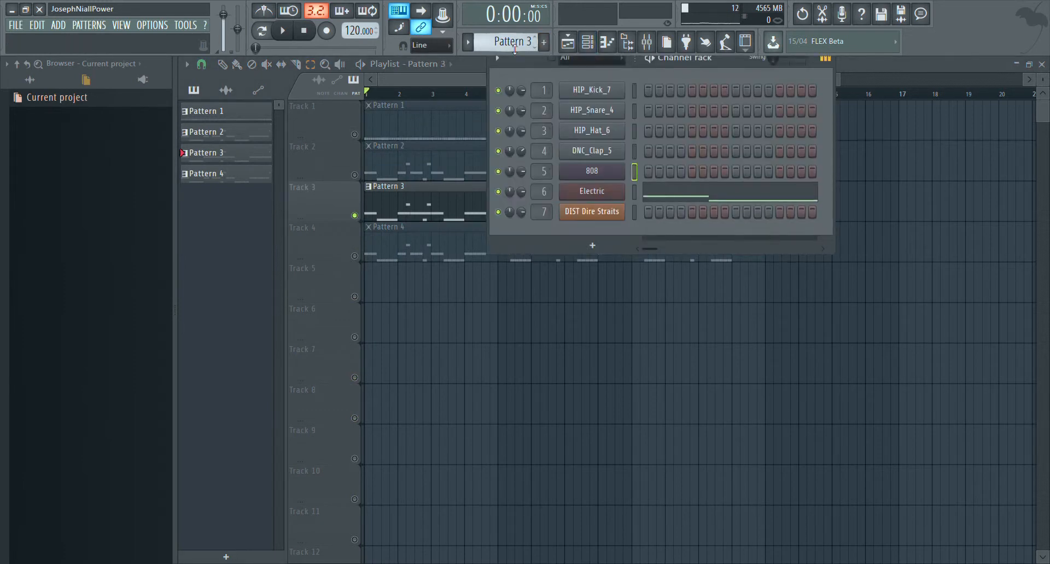
{"action": "left_click", "coordinate": [578, 191]}
{"action": "left_click_drag", "start_coordinate": [612, 174], "coordinate": [582, 102]}
{"action": "left_click", "coordinate": [877, 97]}
- Show the Keyboard Bass track's effects in the mixer and examine its Fruity Chorus settings
{"action": "left_click", "coordinate": [646, 41]}
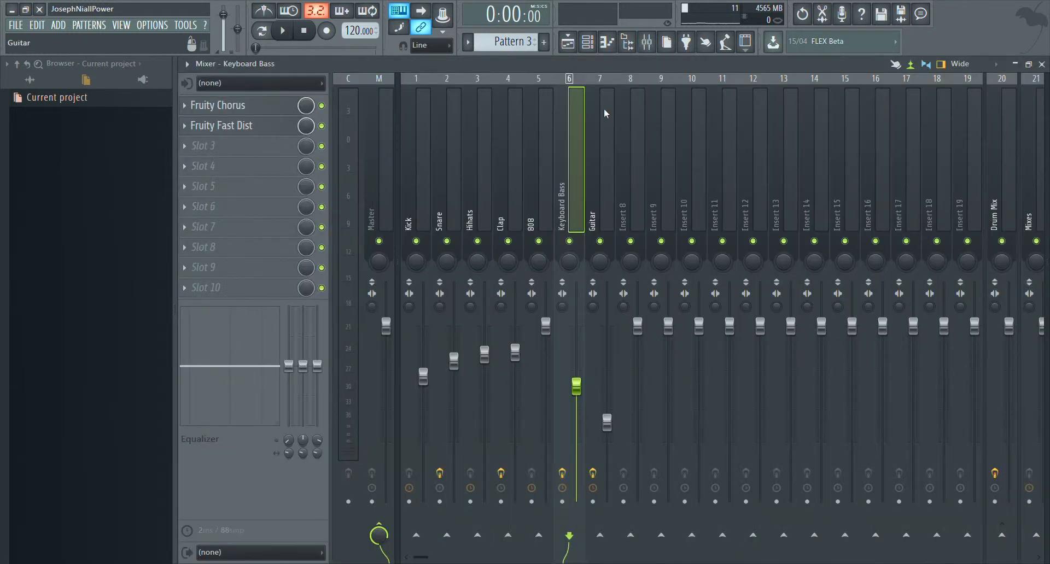
{"action": "left_click", "coordinate": [1042, 64]}
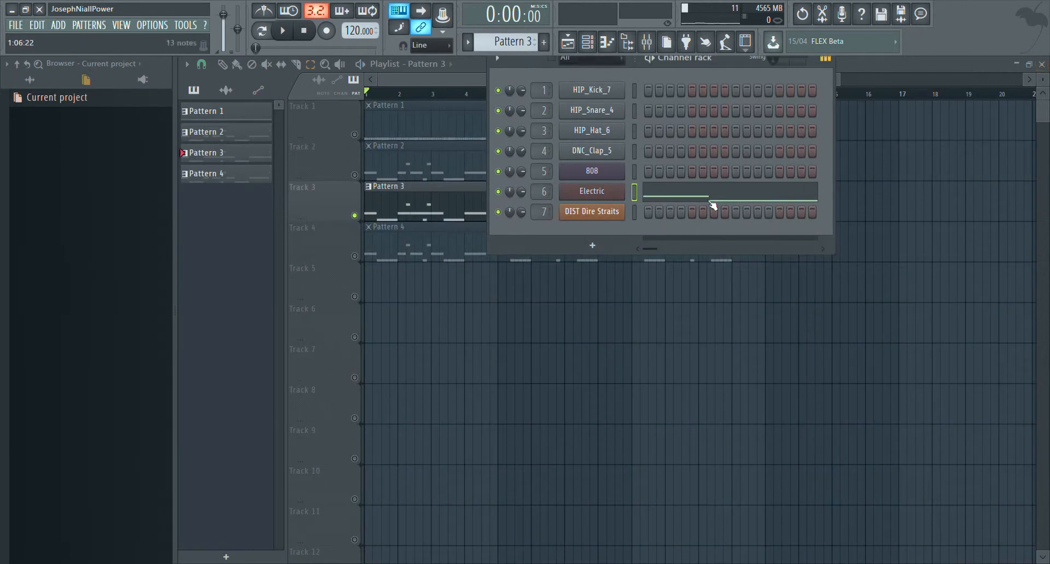
{"action": "left_click", "coordinate": [646, 41]}
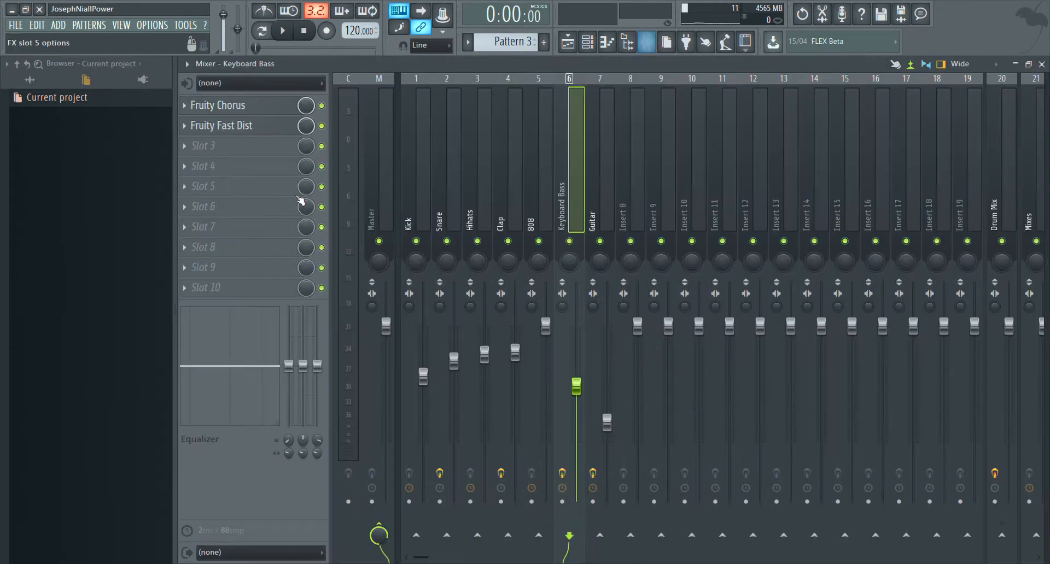
{"action": "left_click", "coordinate": [247, 107]}
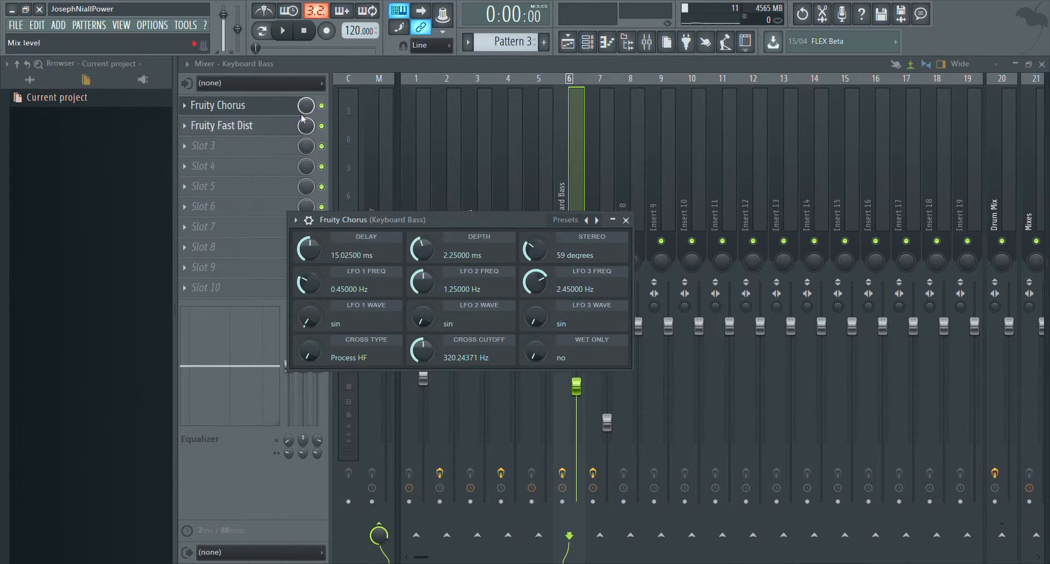
- Disable Fruity Chorus and Fruity Fast Dist on the Keyboard Bass mixer track and audition the sound without effects
{"action": "left_click", "coordinate": [321, 107]}
{"action": "left_click", "coordinate": [321, 126]}
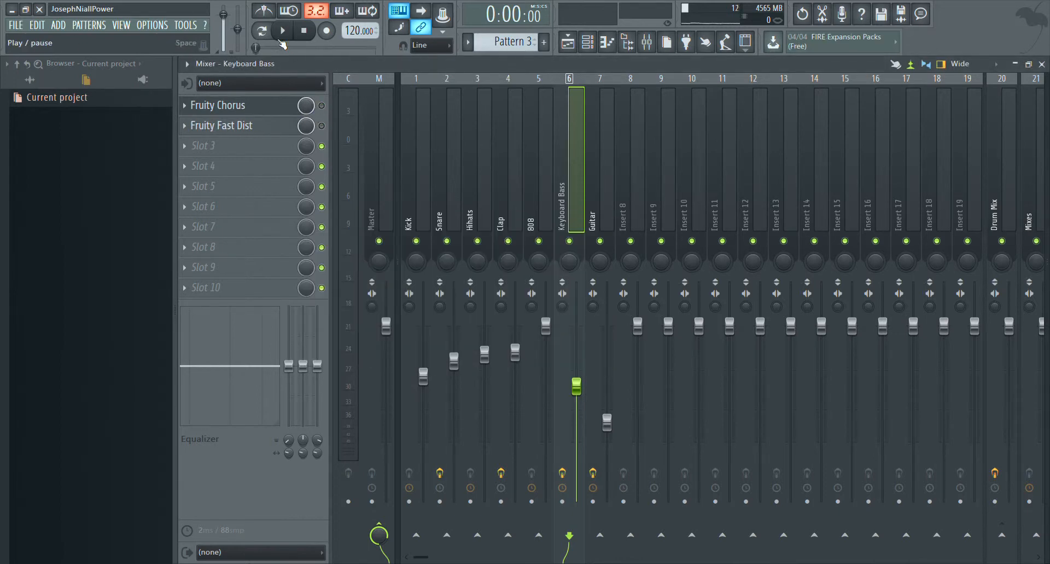
{"action": "key", "text": "space"}
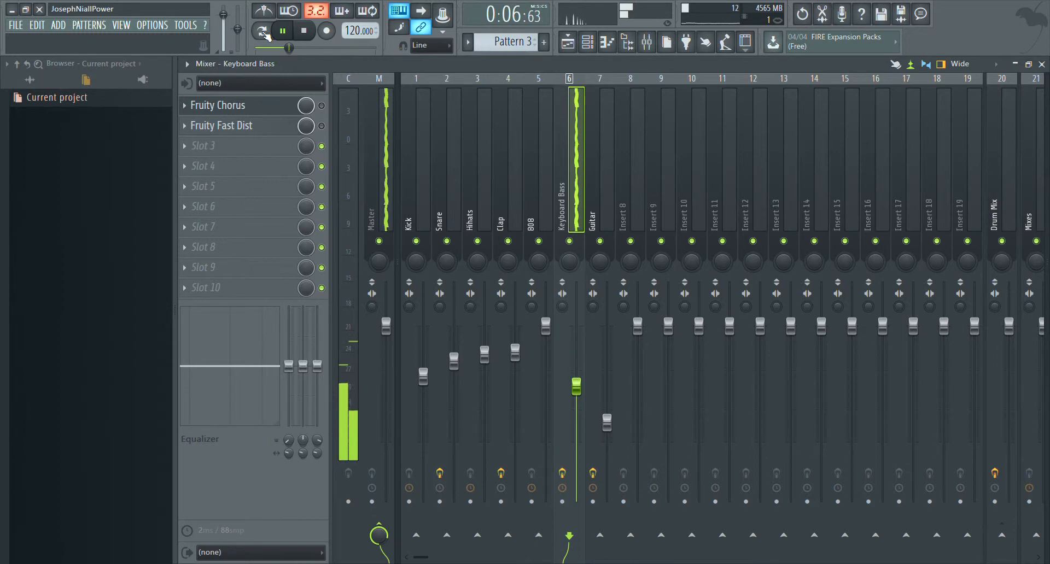
{"action": "key", "text": "space"}
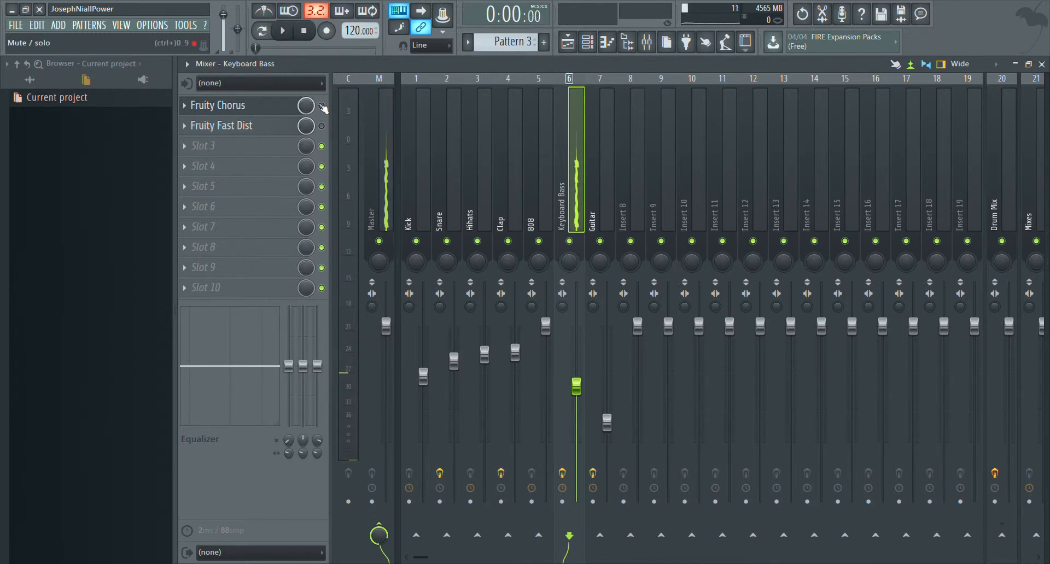
- Re-enable Fruity Chorus and Fruity Fast Dist one after the other on the Keyboard Bass track, auditioning the sound each time
{"action": "key", "text": "space"}
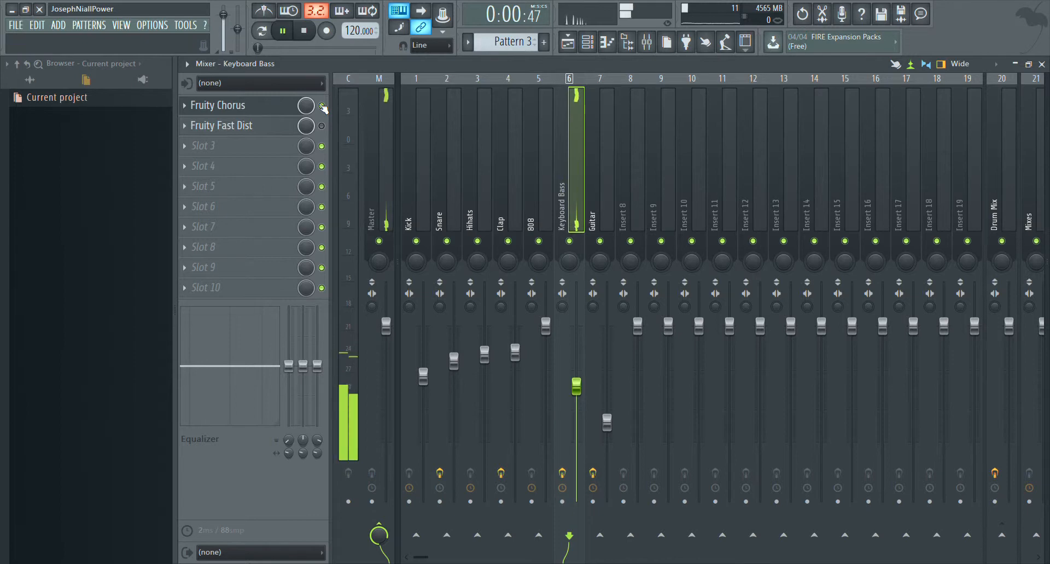
{"action": "key", "text": "space"}
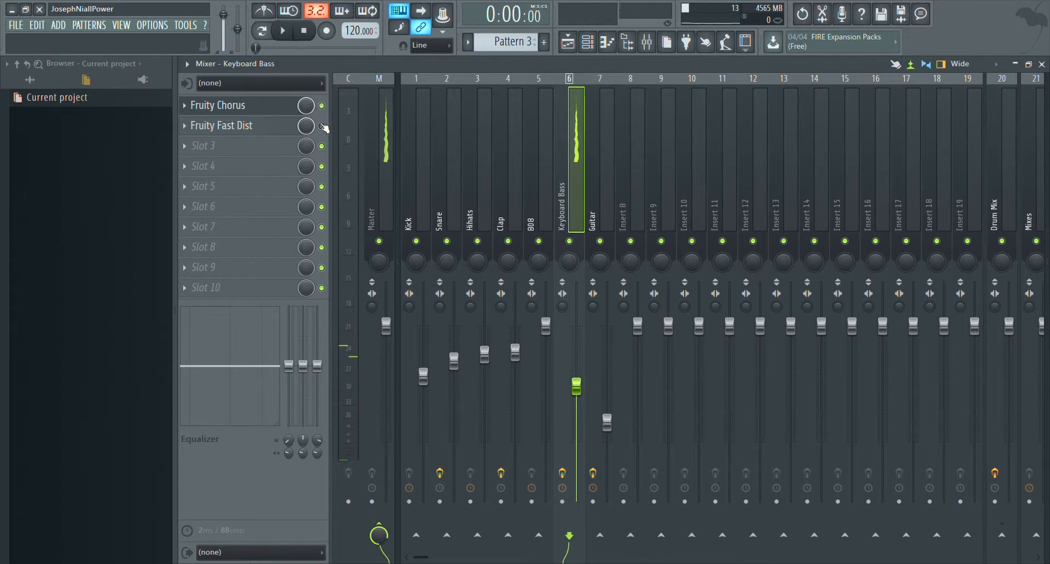
{"action": "key", "text": "space"}
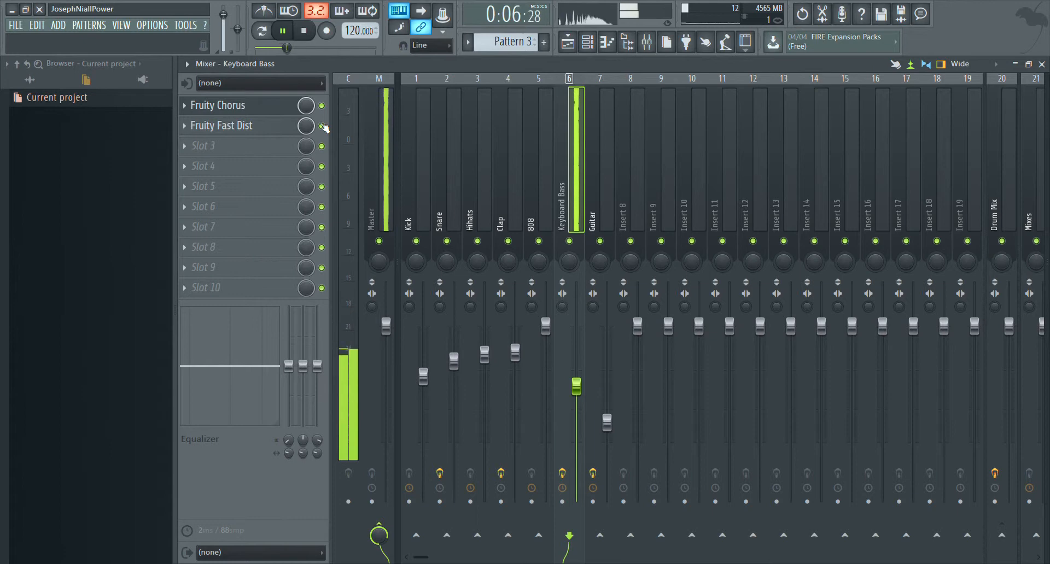
{"action": "key", "text": "space"}
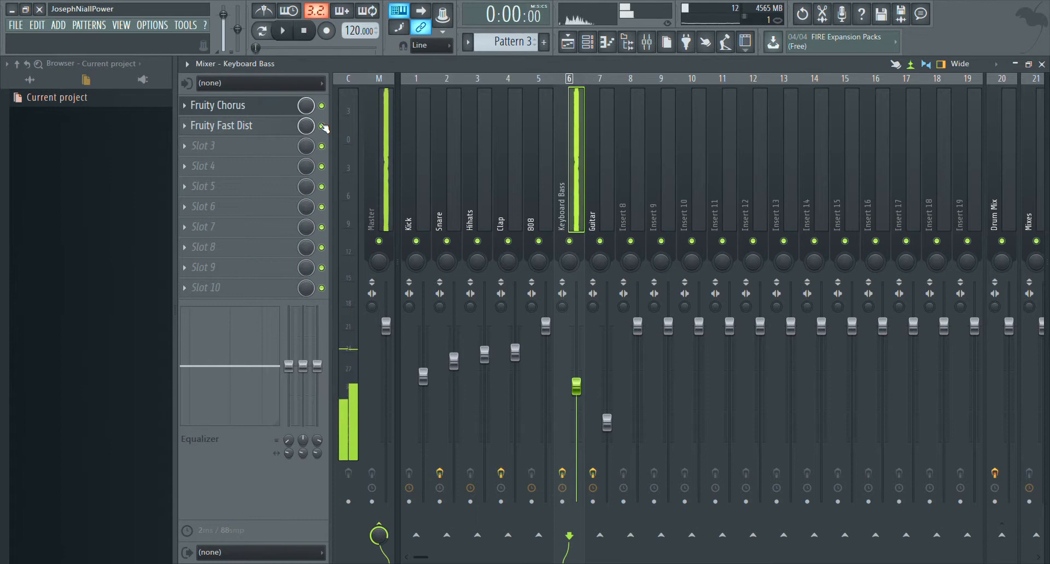
- Enable Track 2 alongside Track 3 in the playlist, listen to both parts together and stop playback
{"action": "left_click", "coordinate": [566, 41]}
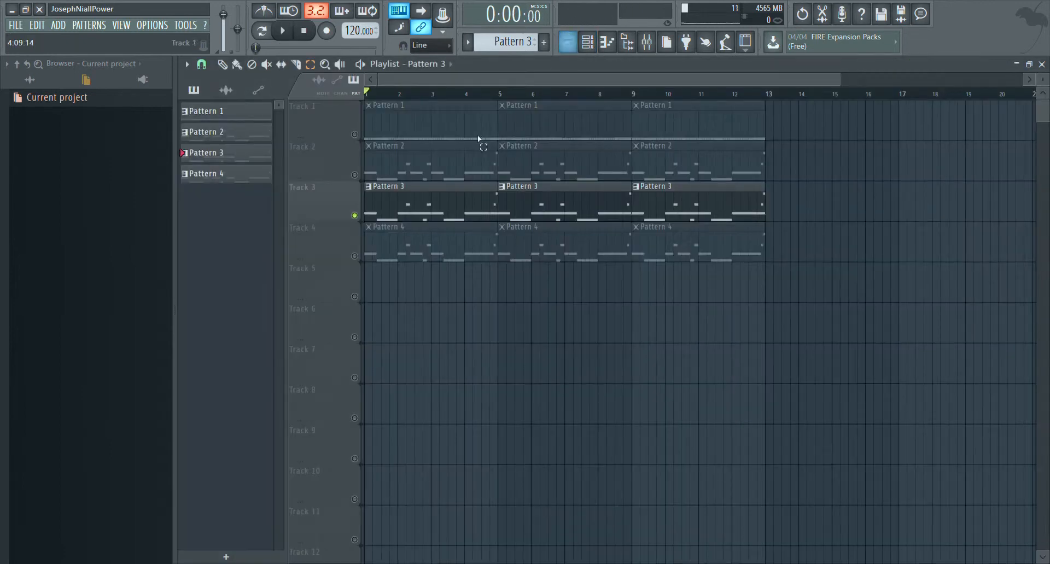
{"action": "left_click", "coordinate": [355, 175]}
{"action": "key", "text": "space"}
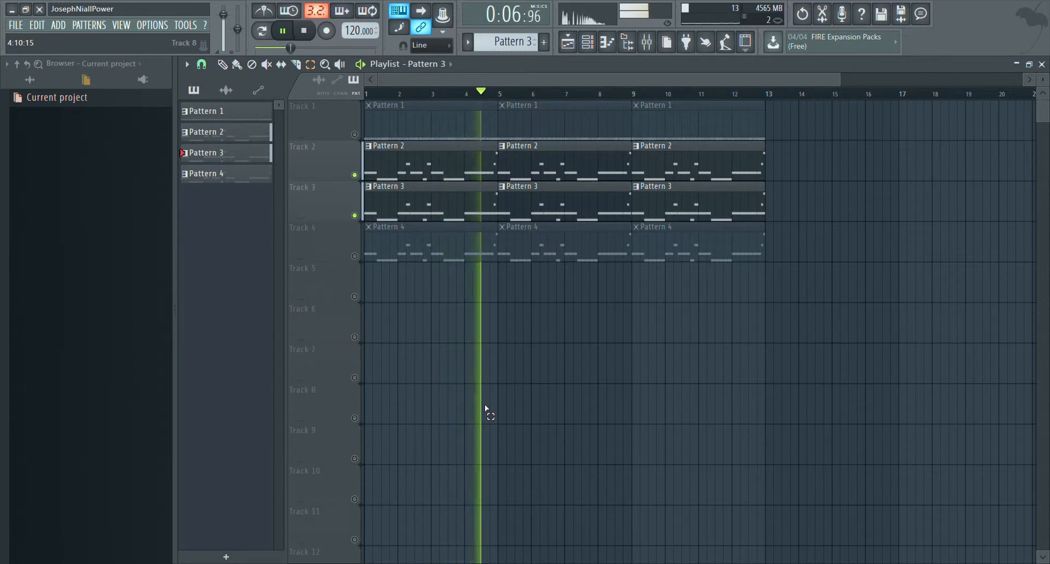
{"action": "key", "text": "space"}
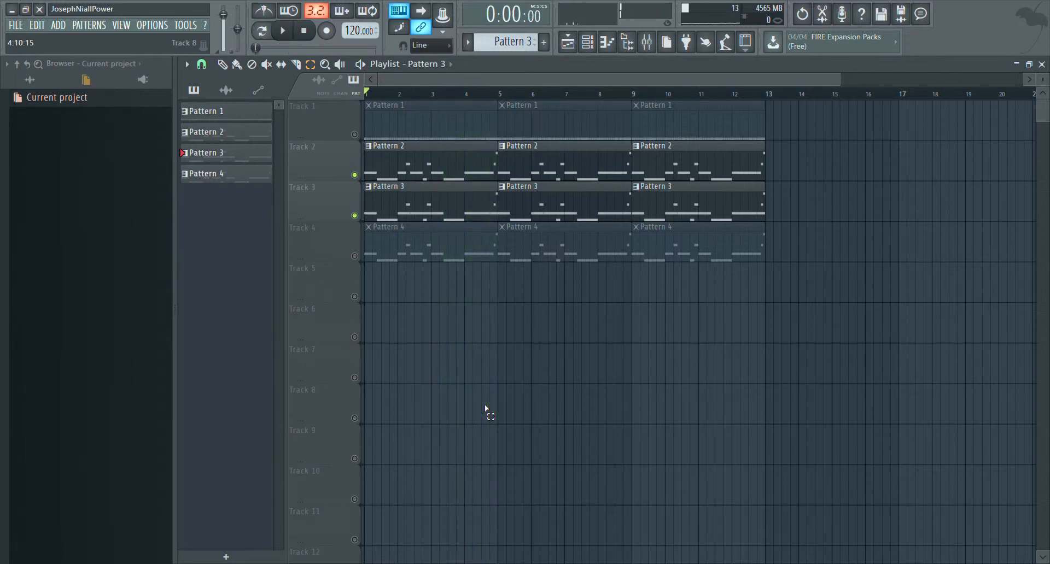
- Solo Track 4 and bring up the Guitar mixer track and the DIST Dire Straits instrument with Pattern 4 selected
{"action": "right_click", "coordinate": [354, 256]}
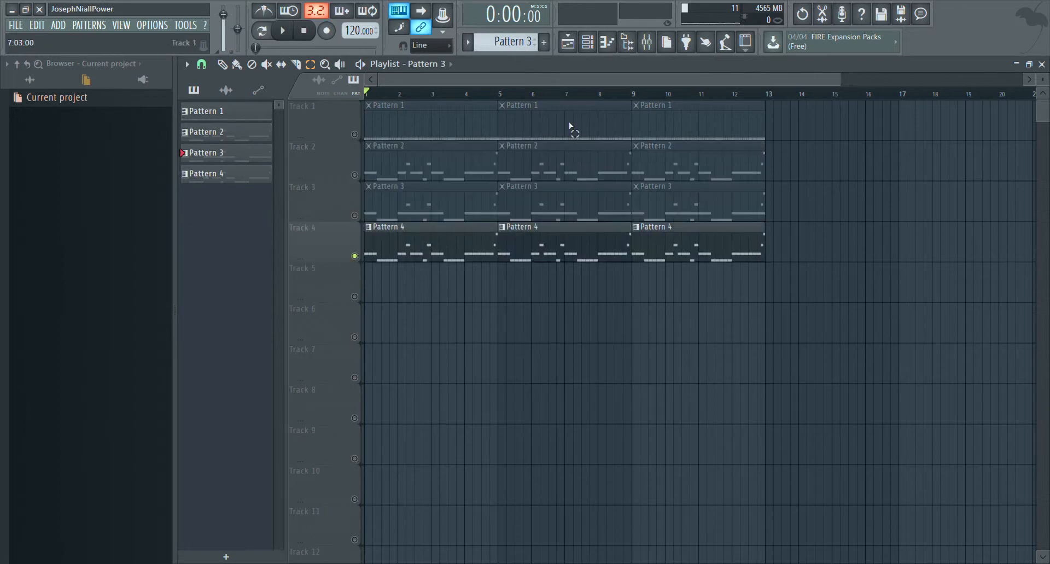
{"action": "left_click", "coordinate": [647, 42]}
{"action": "left_click", "coordinate": [604, 129]}
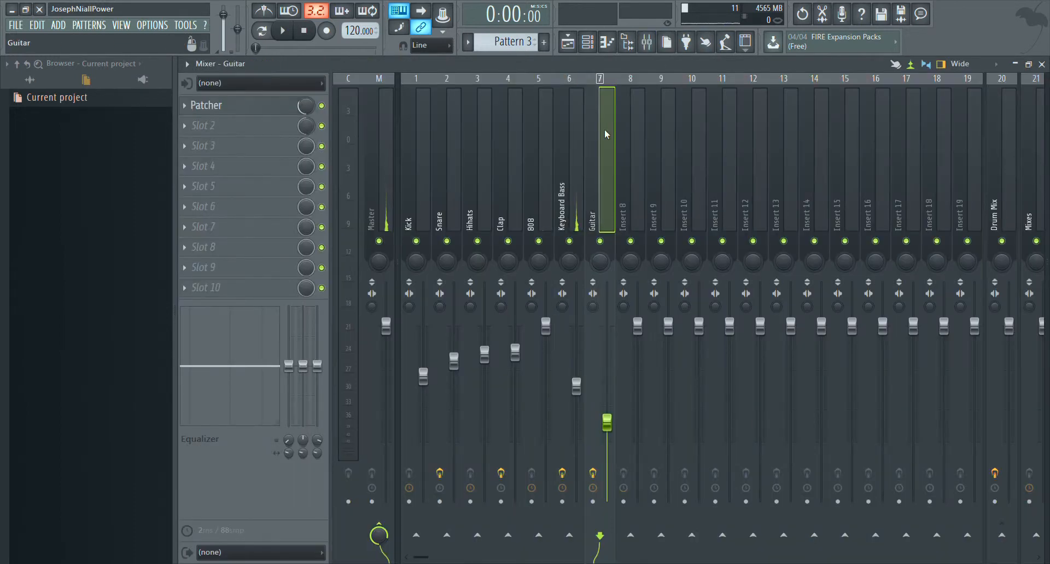
{"action": "left_click", "coordinate": [595, 47]}
{"action": "left_click", "coordinate": [611, 213]}
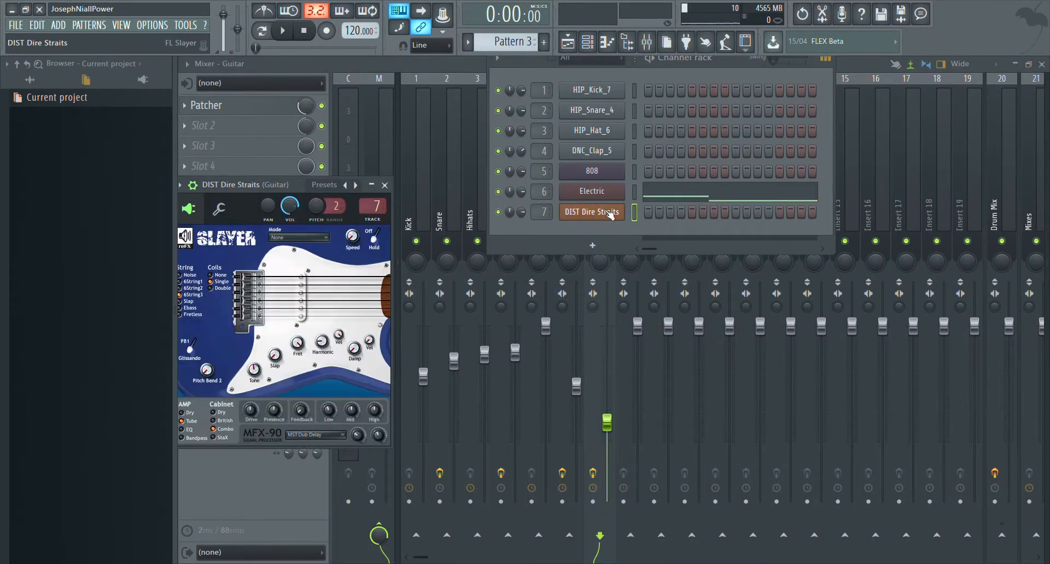
{"action": "scroll", "coordinate": [515, 42], "scroll_direction": "down", "scroll_amount": 1}
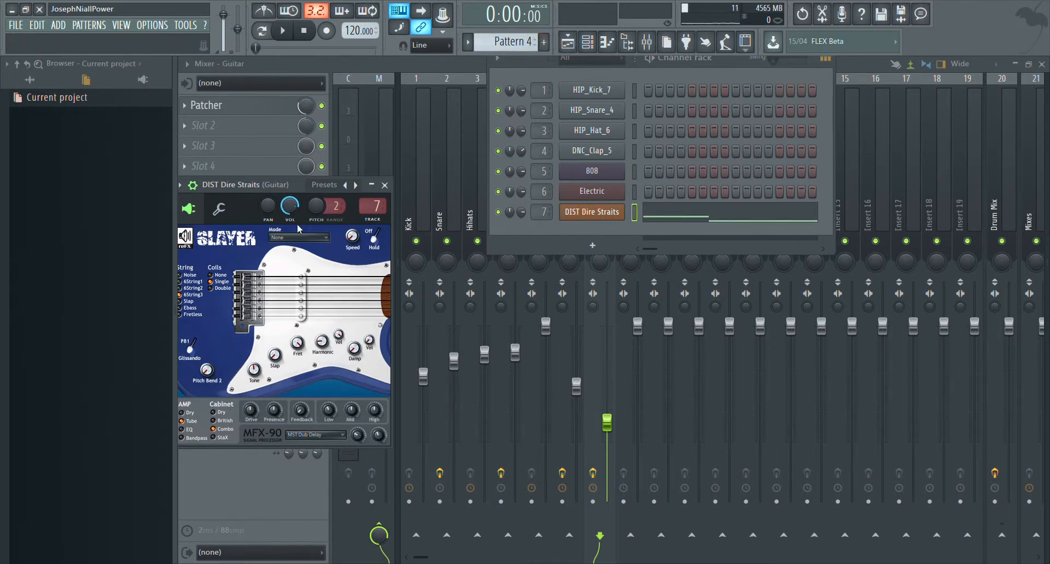
- Disable Patcher on the Guitar mixer track and audition several guitar notes without effects
{"action": "left_click", "coordinate": [322, 106]}
{"action": "key", "text": "c"}
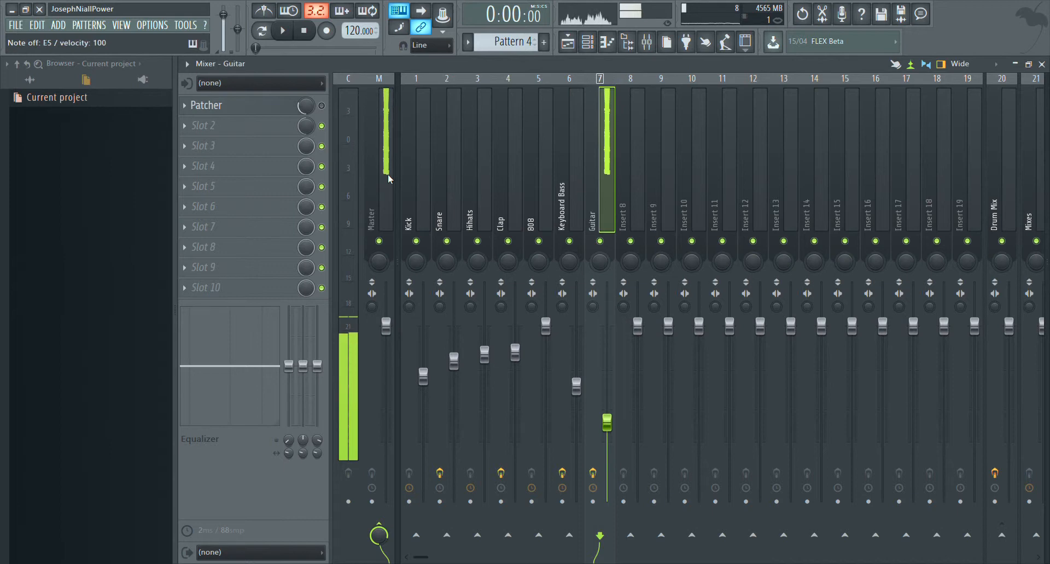
{"action": "key", "text": "c"}
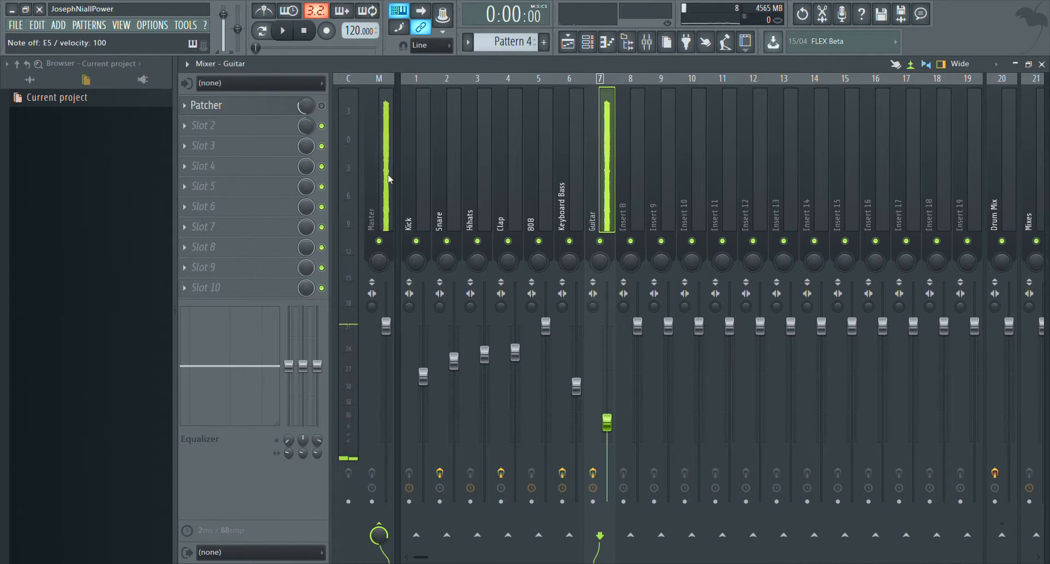
{"action": "key", "text": "c"}
{"action": "key", "text": "v"}
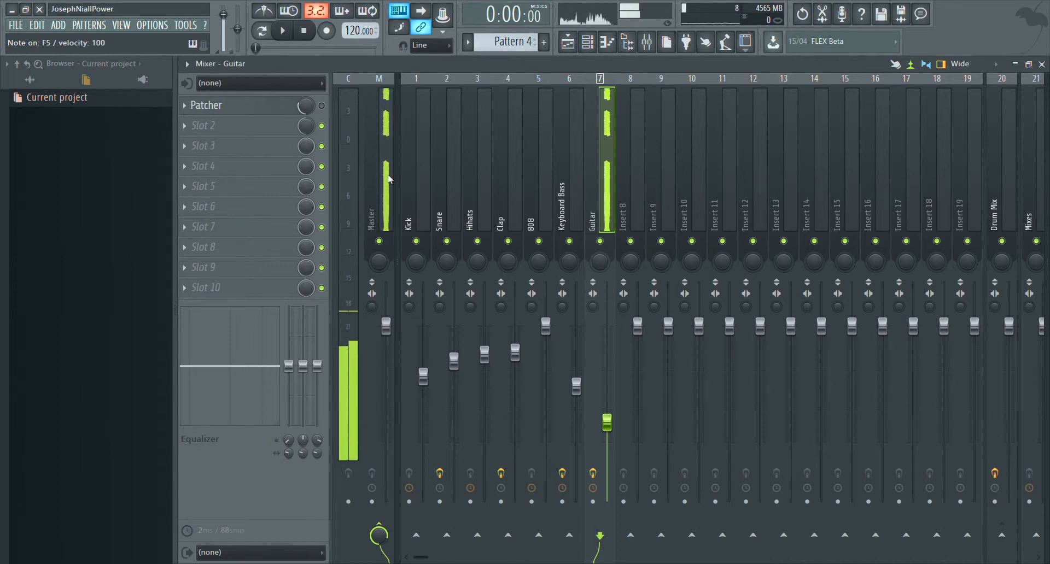
{"action": "key", "text": "z"}
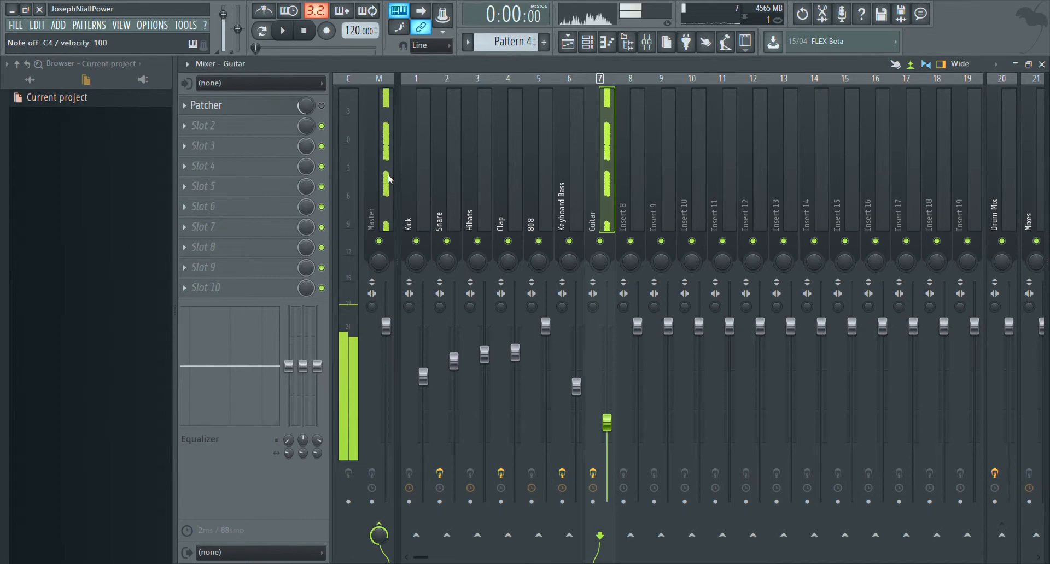
{"action": "key", "text": "c"}
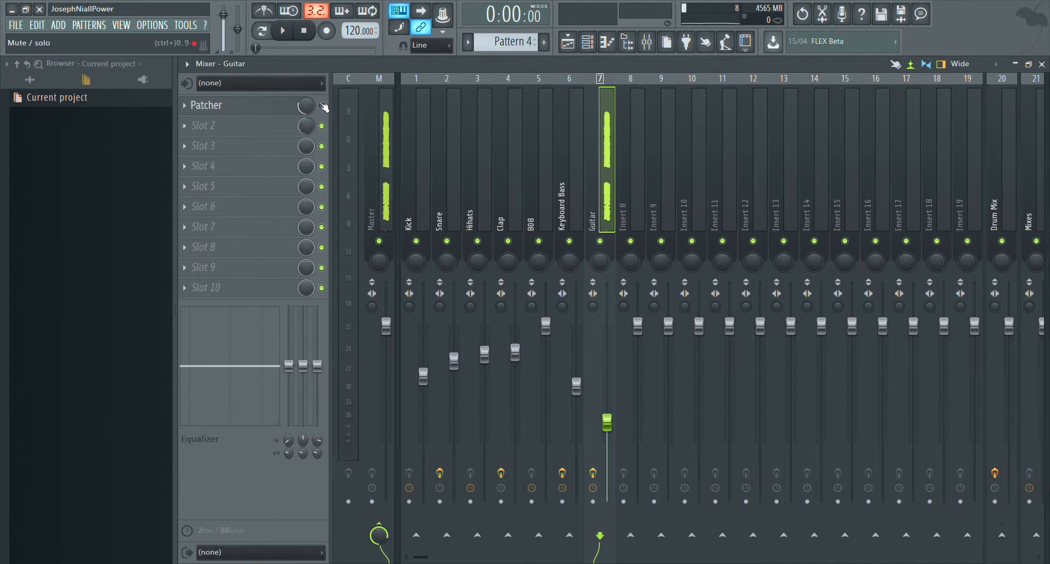
- Re-enable Patcher on the Guitar track and examine its effect routing map
{"action": "left_click", "coordinate": [265, 113]}
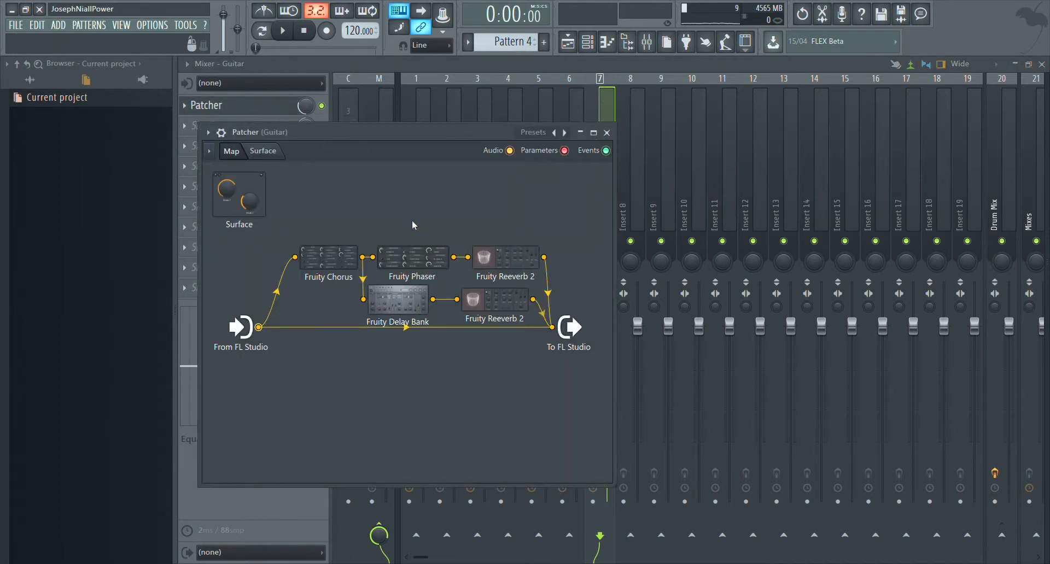
{"action": "left_click_drag", "start_coordinate": [430, 132], "coordinate": [560, 87]}
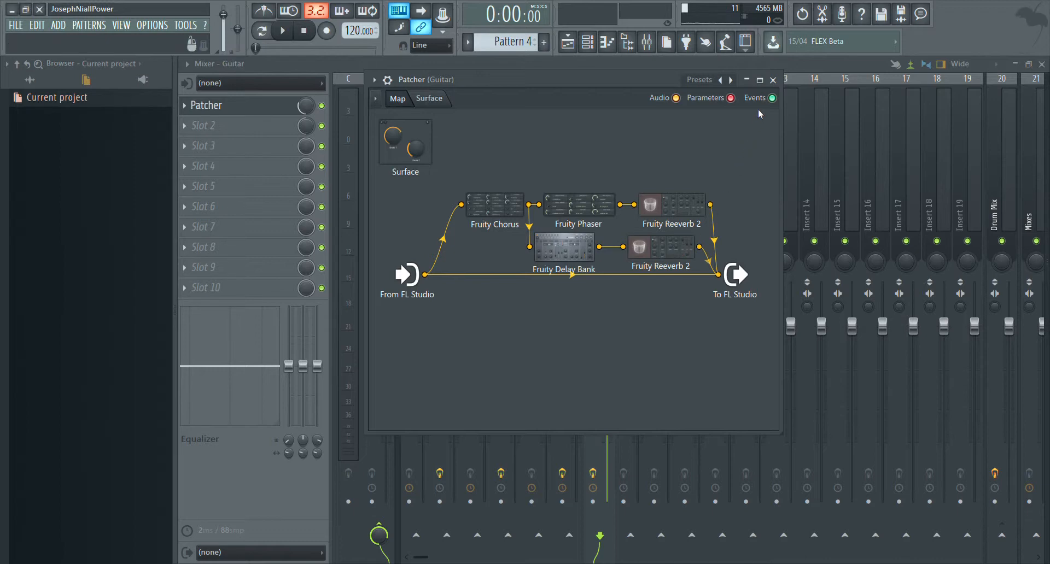
{"action": "left_click", "coordinate": [772, 80]}
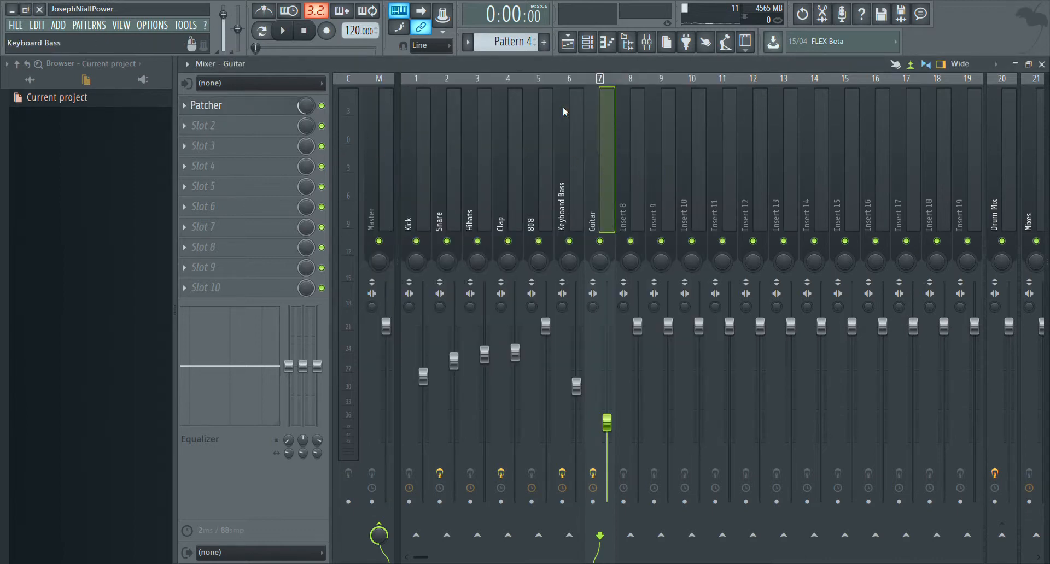
- Audition a few guitar notes with the Patcher effects active
{"action": "key", "text": "z"}
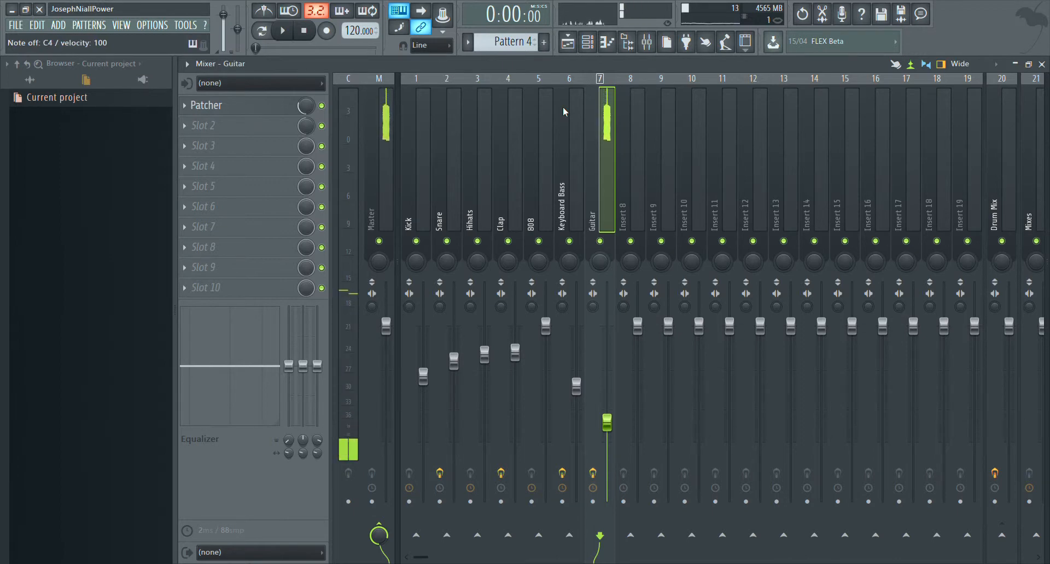
{"action": "key", "text": "c"}
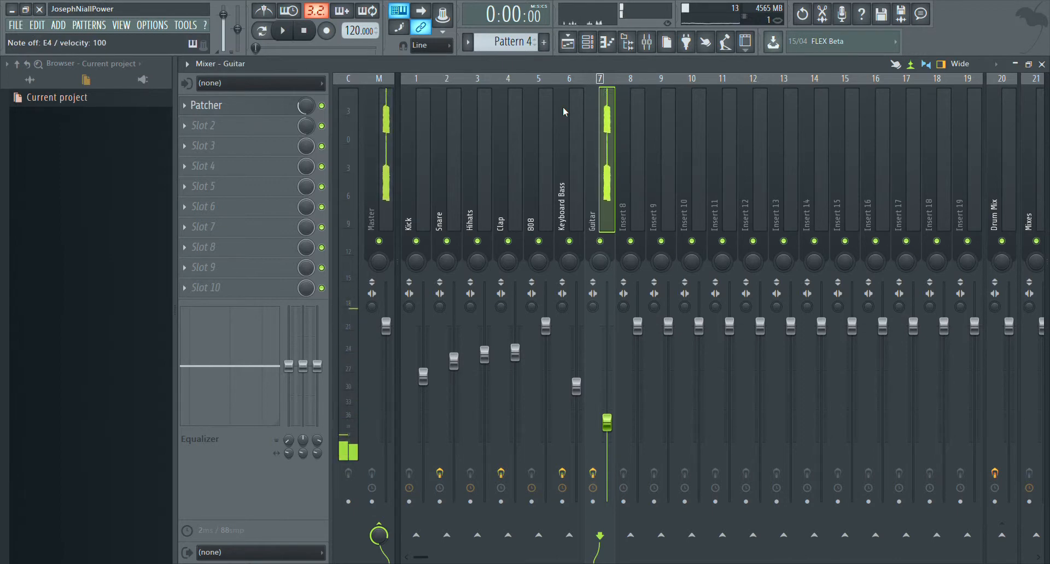
{"action": "key", "text": "x"}
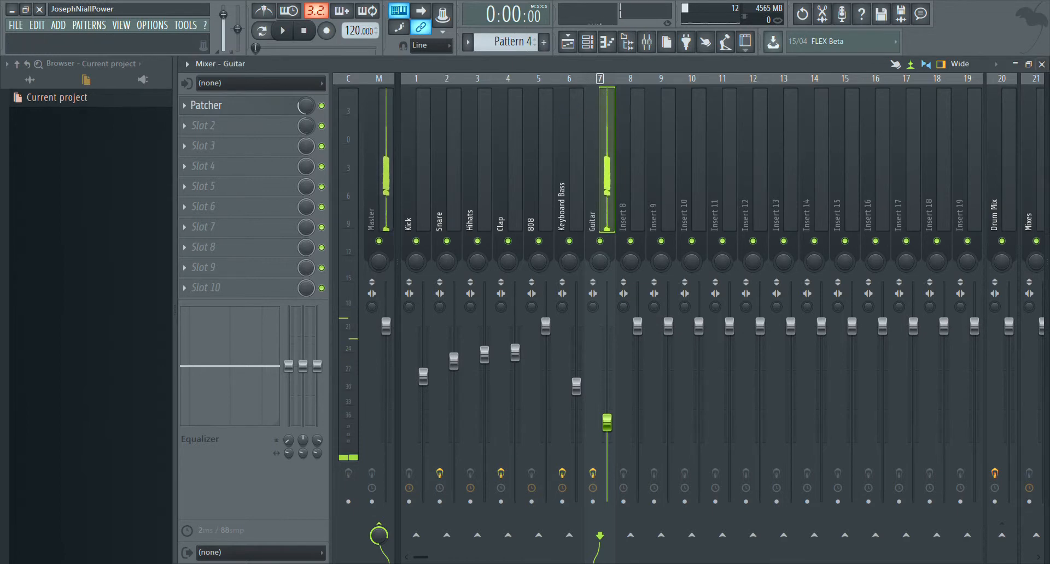
- Return to the playlist, enable Tracks 2 and 3 alongside Track 4 and listen to the three melodic parts together
{"action": "left_click", "coordinate": [1041, 64]}
{"action": "left_click", "coordinate": [801, 439]}
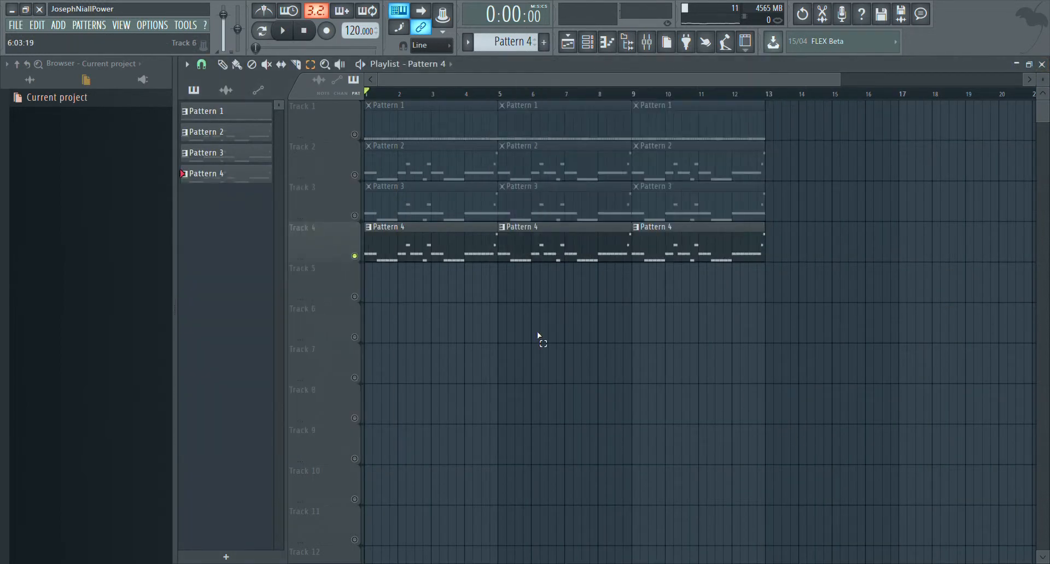
{"action": "left_click", "coordinate": [354, 215]}
{"action": "left_click", "coordinate": [355, 175]}
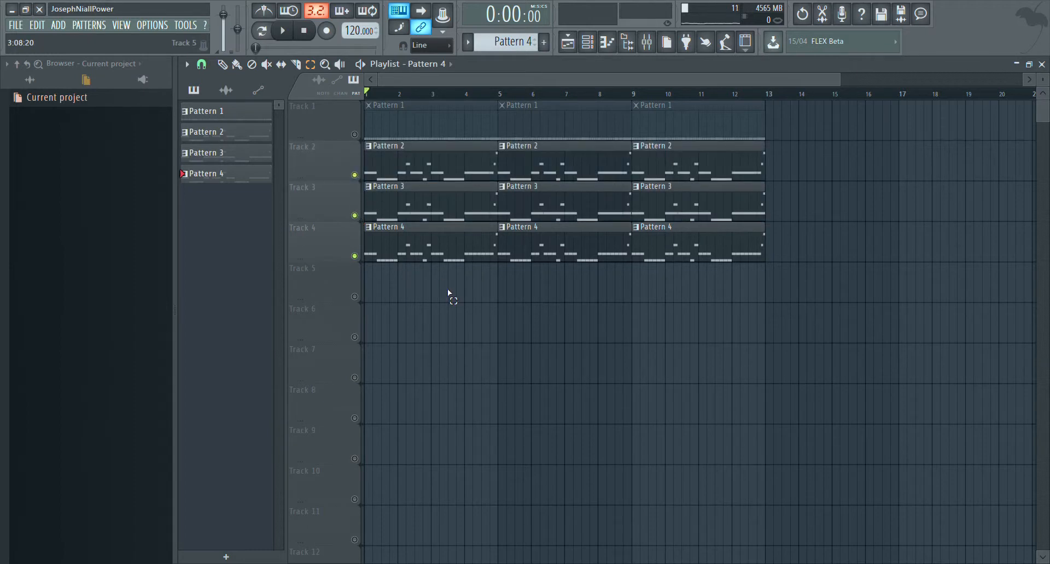
{"action": "key", "text": "space"}
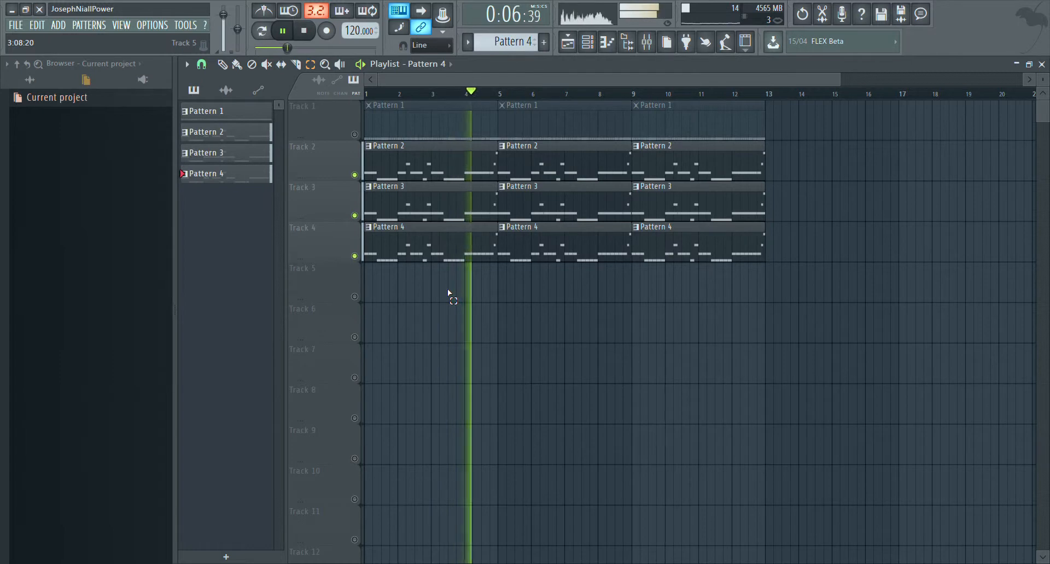
{"action": "key", "text": "space"}
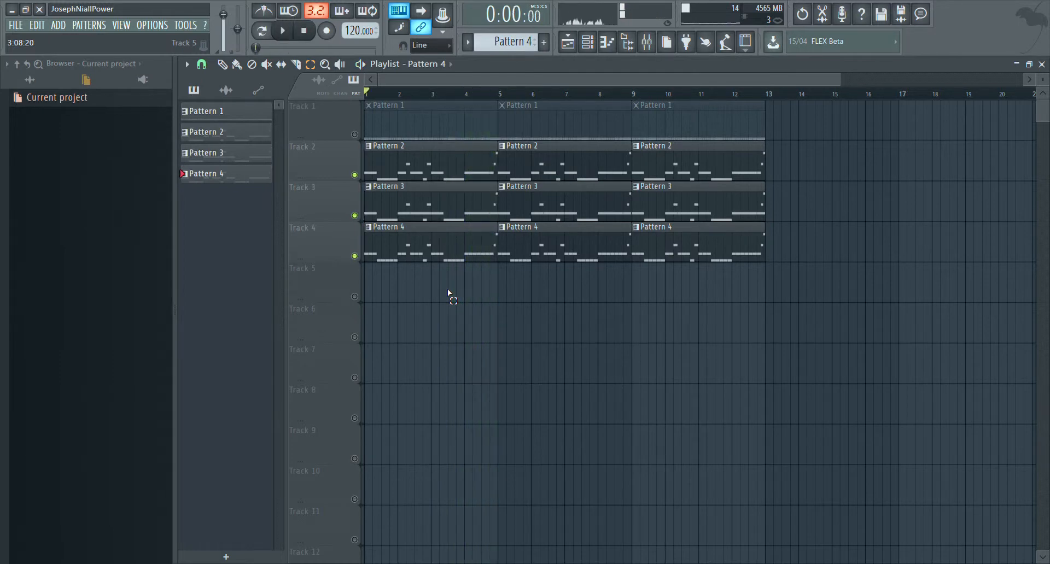
- Enable Track 1 as well, listen to the full four-pattern beat and stop playback
{"action": "left_click", "coordinate": [354, 134]}
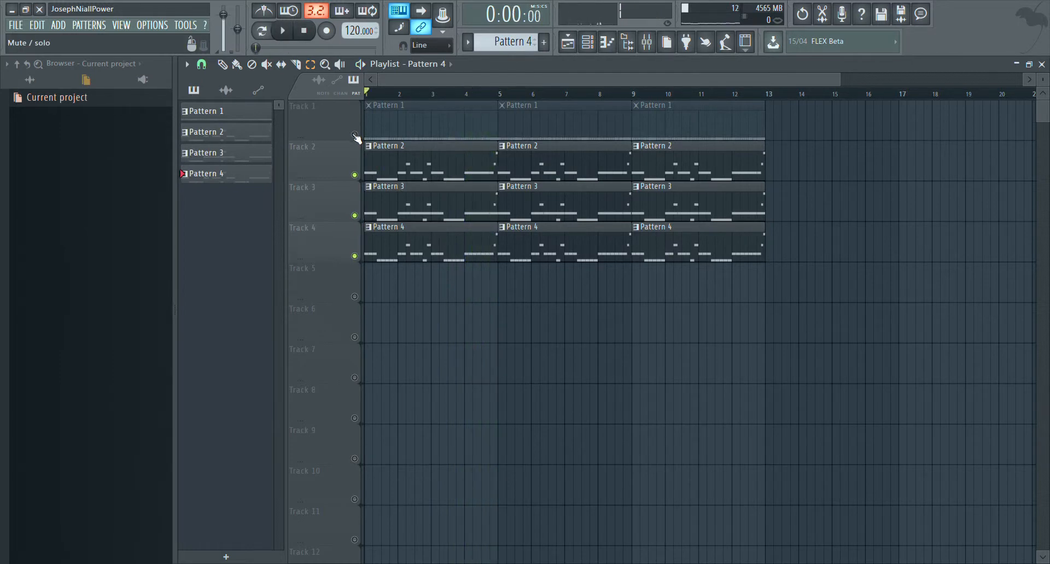
{"action": "key", "text": "space"}
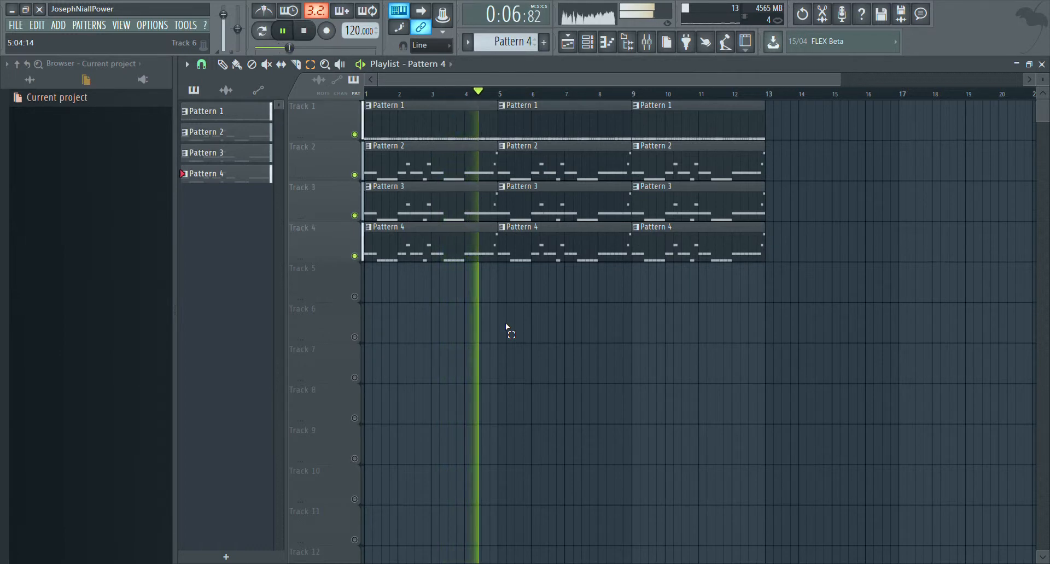
{"action": "key", "text": "space"}
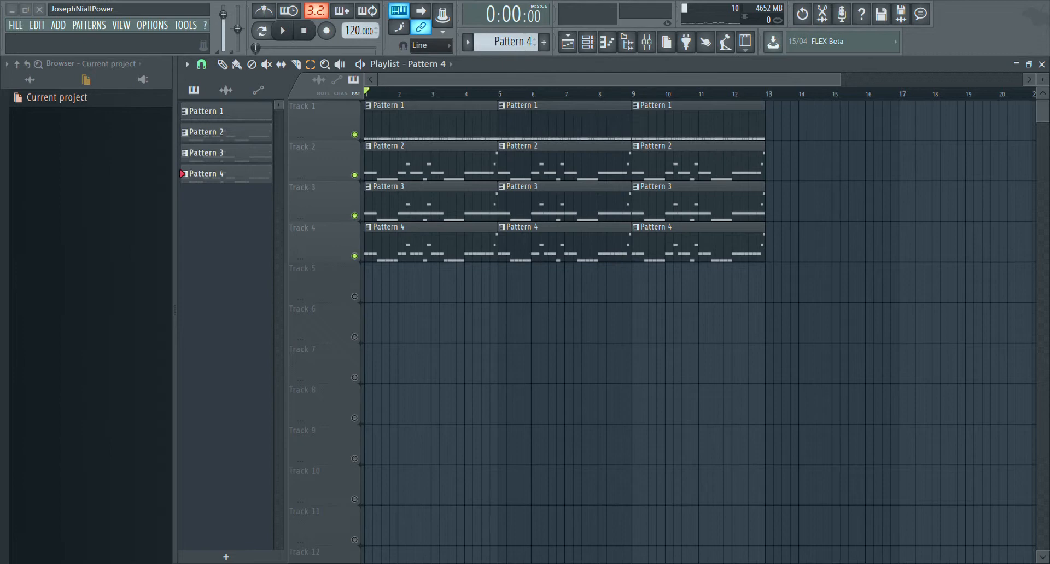
- Save the current beat project and open the Starry Sky project
{"action": "key", "text": "ctrl+s"}
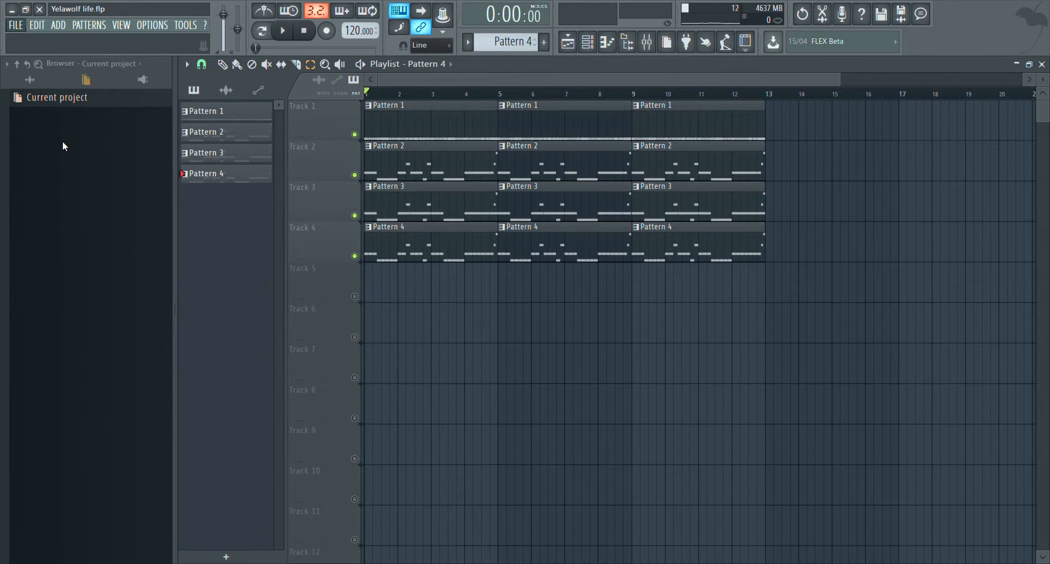
{"action": "left_click", "coordinate": [90, 217]}
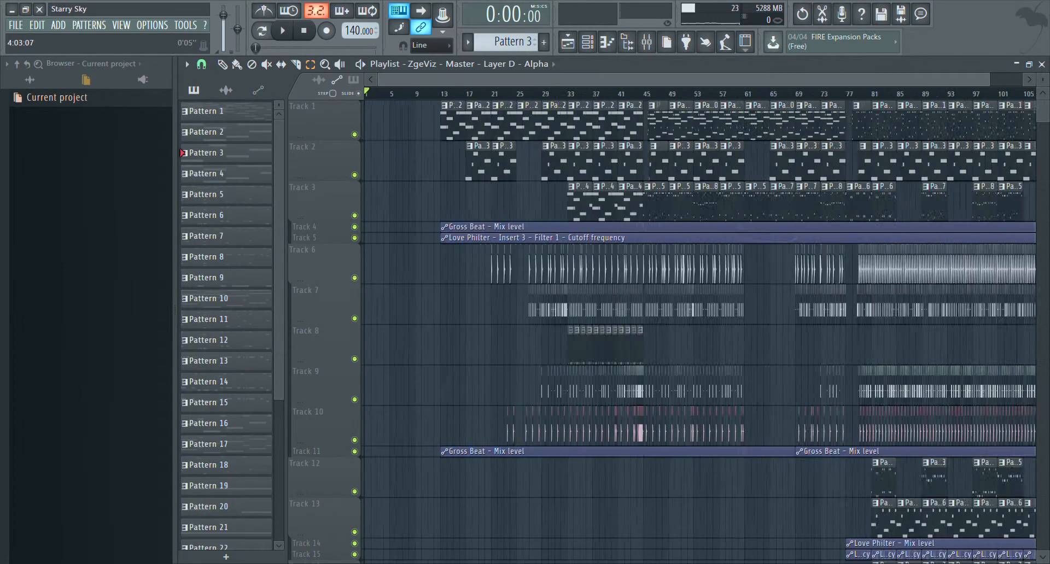
- Look over the Starry Sky arrangement, select bars 77 to 113 in the playlist and play that section
{"action": "scroll", "coordinate": [910, 353], "scroll_direction": "down", "scroll_amount": 8}
{"action": "scroll", "coordinate": [924, 298], "scroll_direction": "up", "scroll_amount": 7}
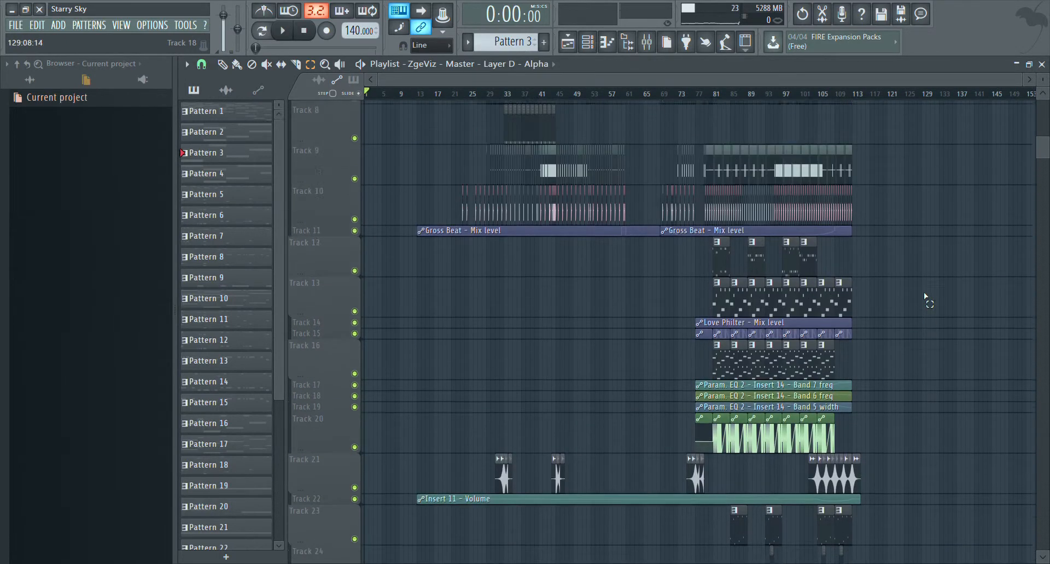
{"action": "scroll", "coordinate": [924, 298], "scroll_direction": "up", "scroll_amount": 1}
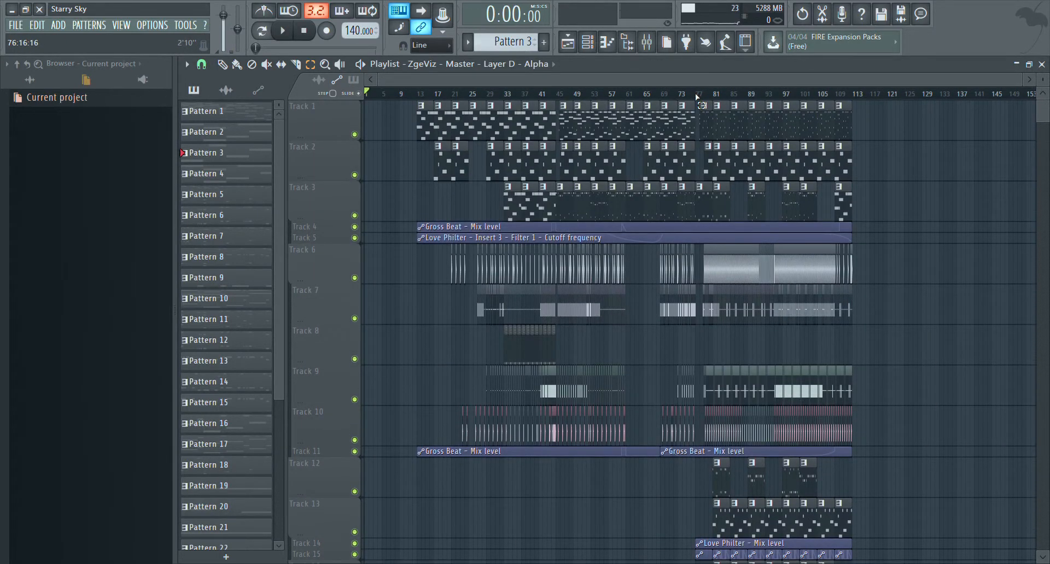
{"action": "left_click_drag", "start_coordinate": [697, 97], "coordinate": [854, 95]}
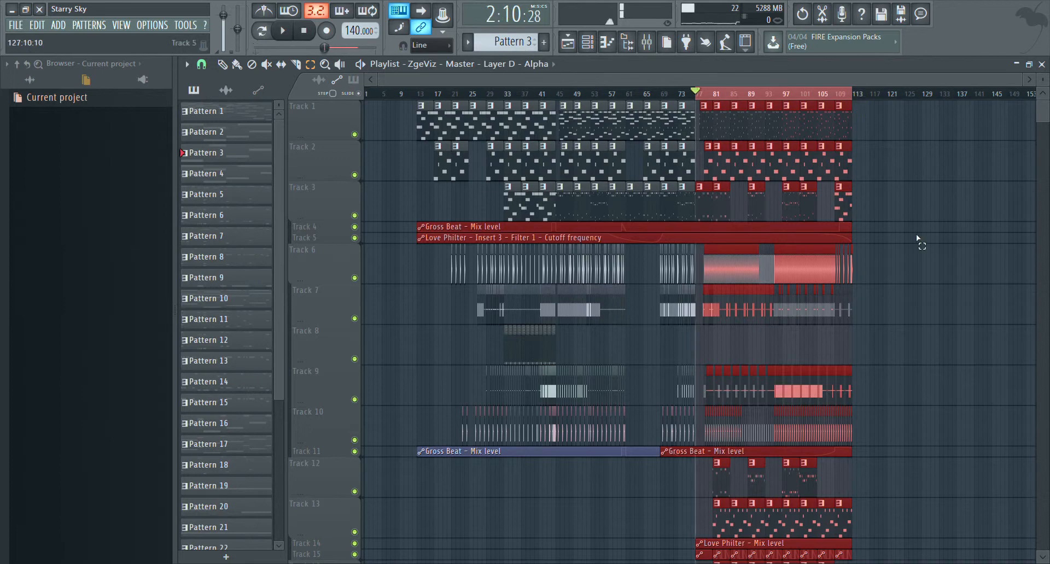
{"action": "scroll", "coordinate": [920, 241], "scroll_direction": "down", "scroll_amount": 6}
{"action": "left_click_drag", "start_coordinate": [383, 83], "coordinate": [733, 71]}
{"action": "key", "text": "space"}
{"action": "scroll", "coordinate": [656, 131], "scroll_direction": "up", "scroll_amount": 3}
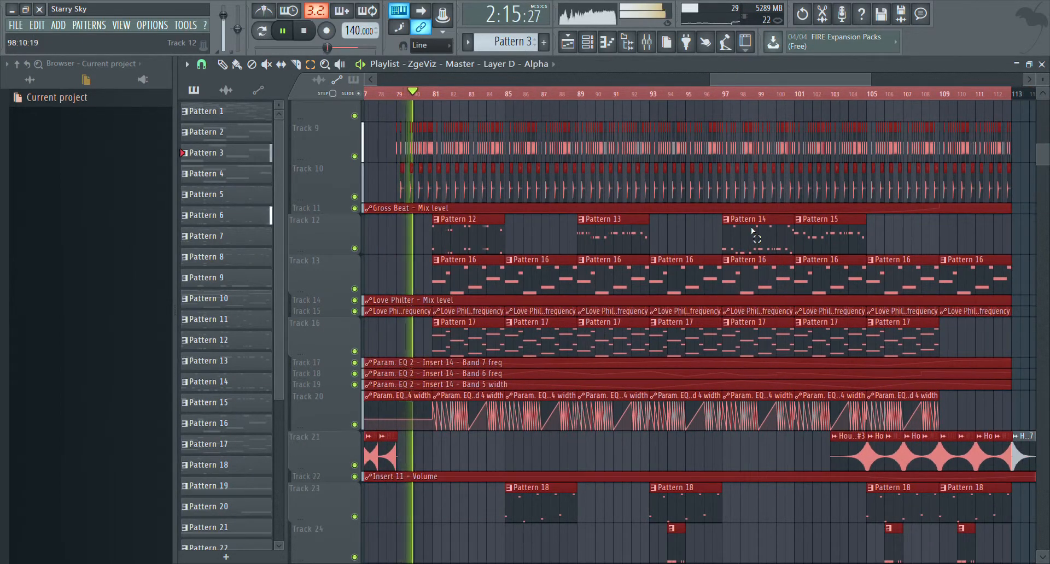
- Look over Tracks 1 to 31 of the arrangement while the section plays, and stop playback
{"action": "scroll", "coordinate": [751, 228], "scroll_direction": "up", "scroll_amount": 5}
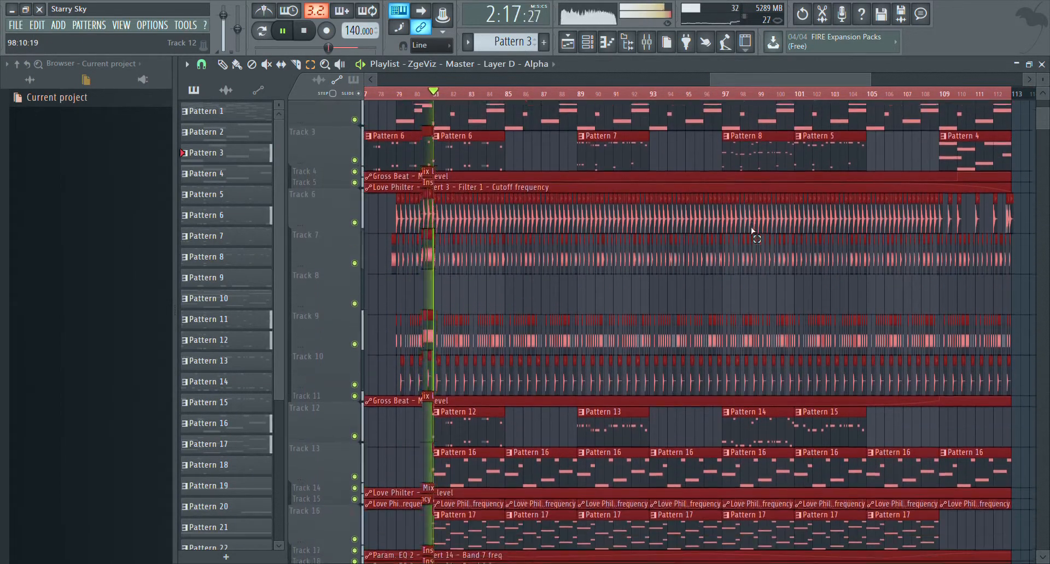
{"action": "scroll", "coordinate": [751, 228], "scroll_direction": "down", "scroll_amount": 8}
{"action": "scroll", "coordinate": [752, 229], "scroll_direction": "up", "scroll_amount": 5}
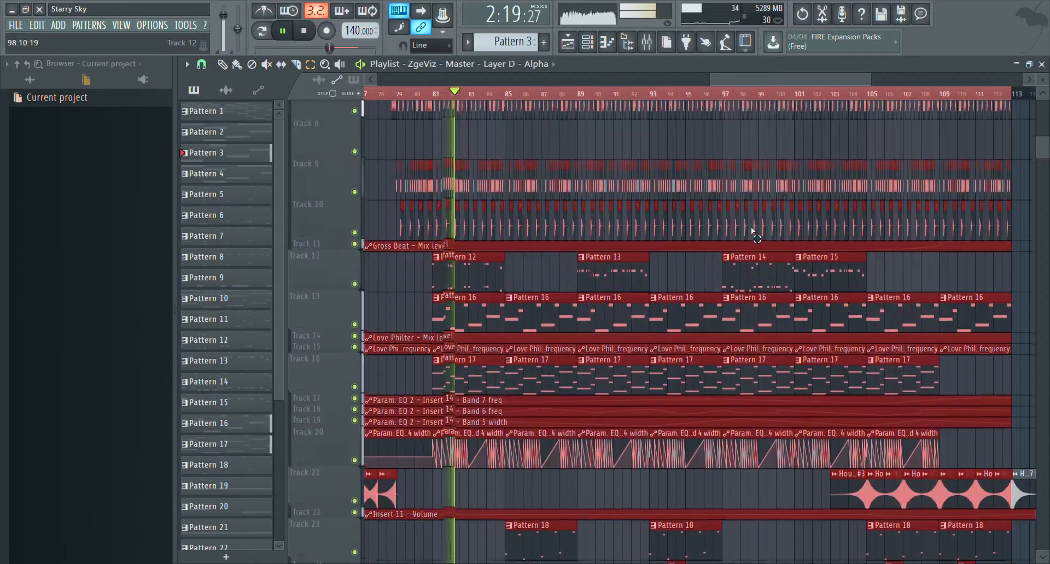
{"action": "scroll", "coordinate": [751, 229], "scroll_direction": "up", "scroll_amount": 7}
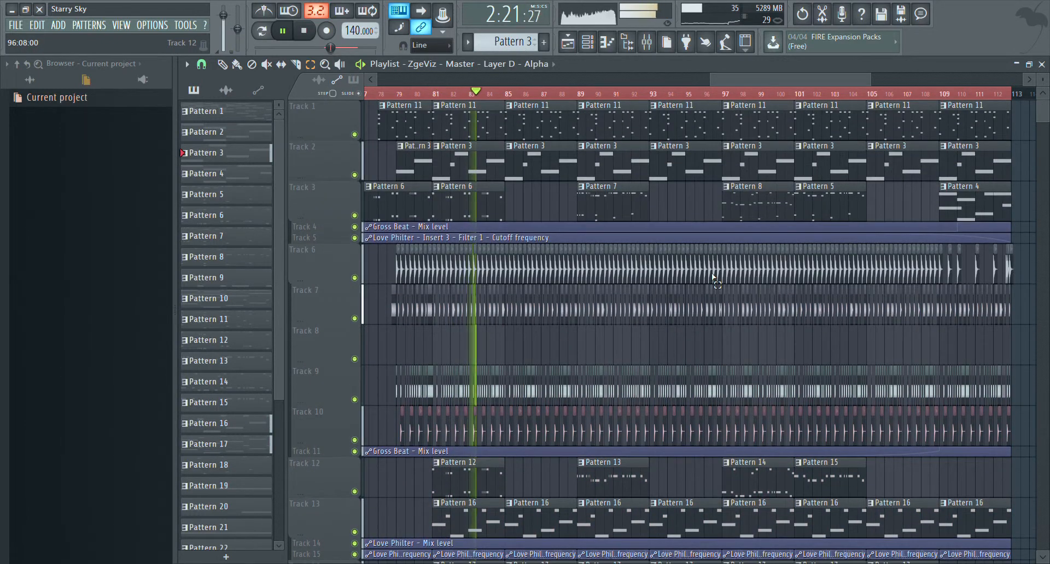
{"action": "scroll", "coordinate": [702, 284], "scroll_direction": "down", "scroll_amount": 6}
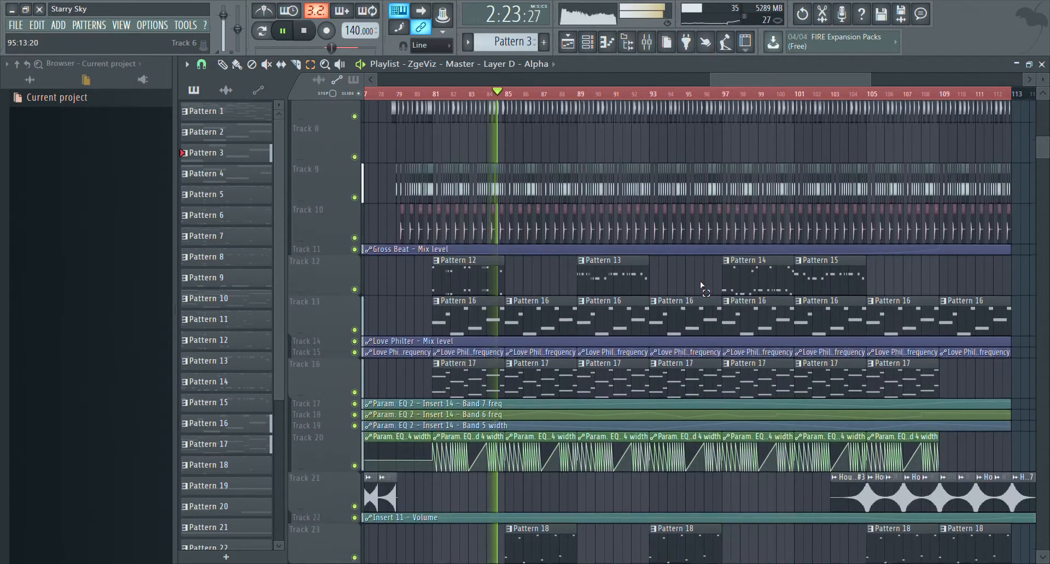
{"action": "scroll", "coordinate": [702, 284], "scroll_direction": "down", "scroll_amount": 7}
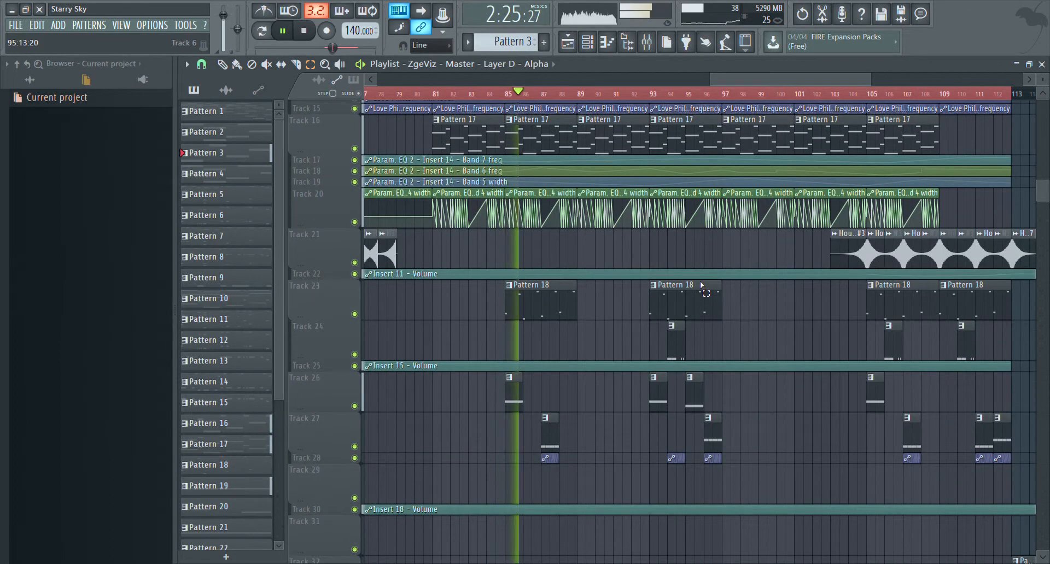
{"action": "key", "text": "space"}
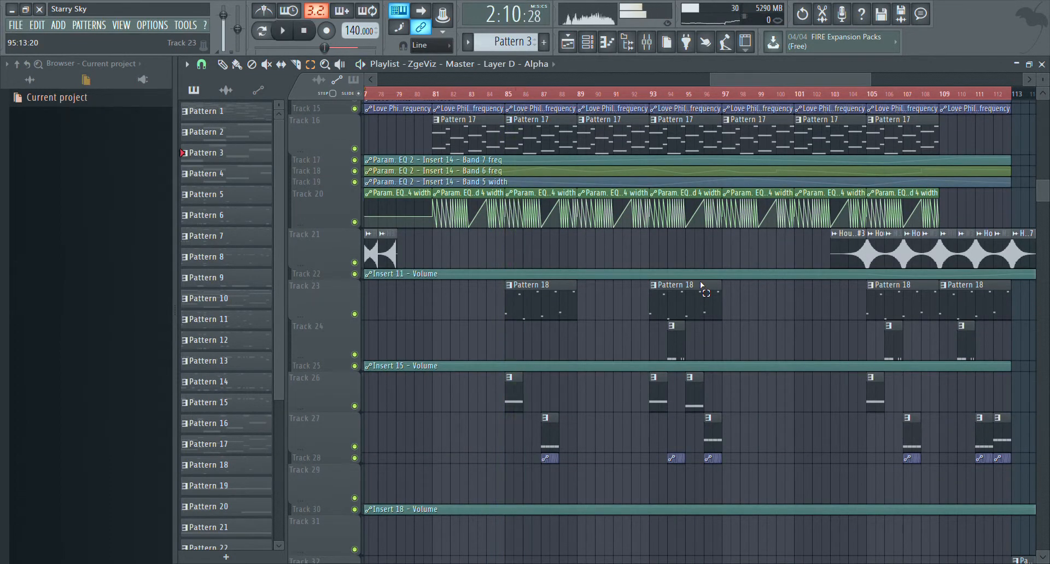
- Solo Track 26 in the playlist, play it briefly from bar 85 and stop
{"action": "left_click", "coordinate": [237, 64]}
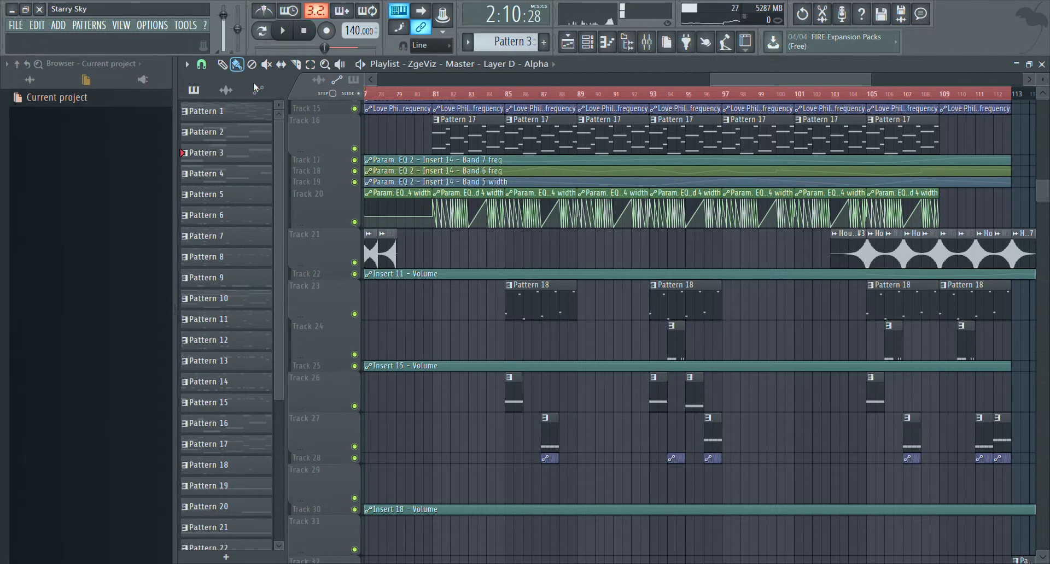
{"action": "right_click", "coordinate": [355, 407]}
{"action": "left_click", "coordinate": [507, 95]}
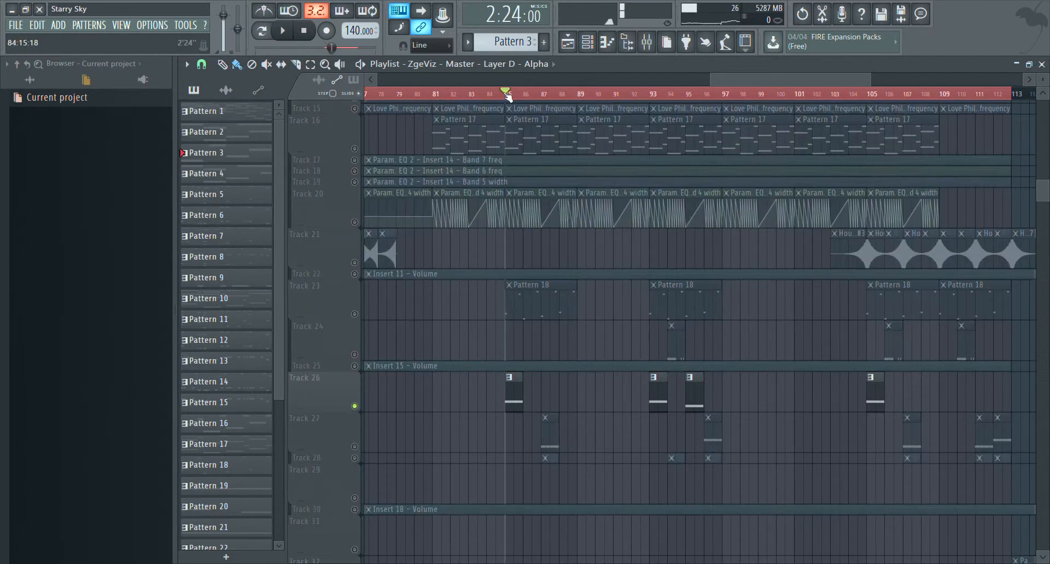
{"action": "key", "text": "space"}
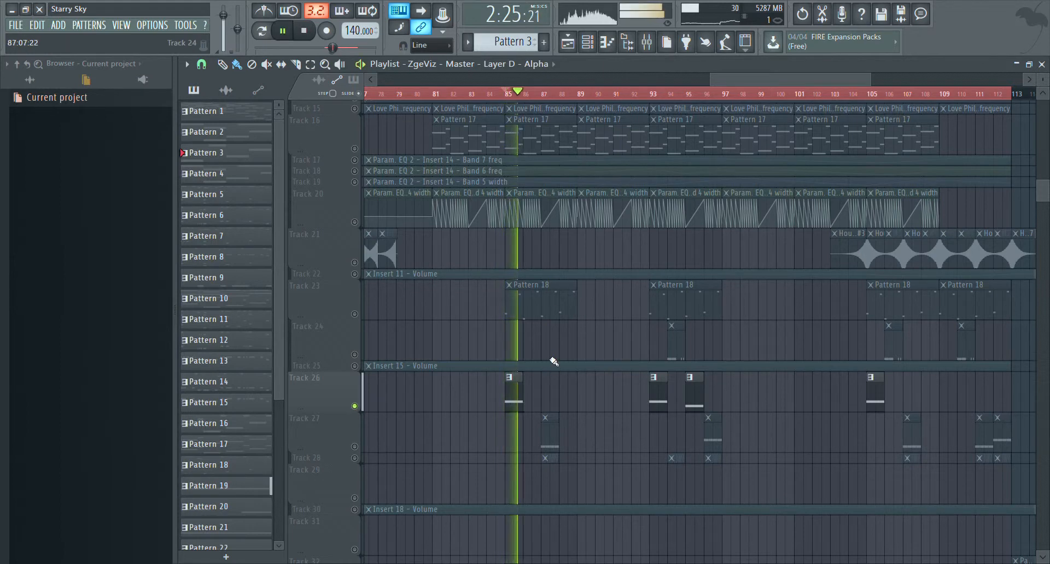
{"action": "key", "text": "space"}
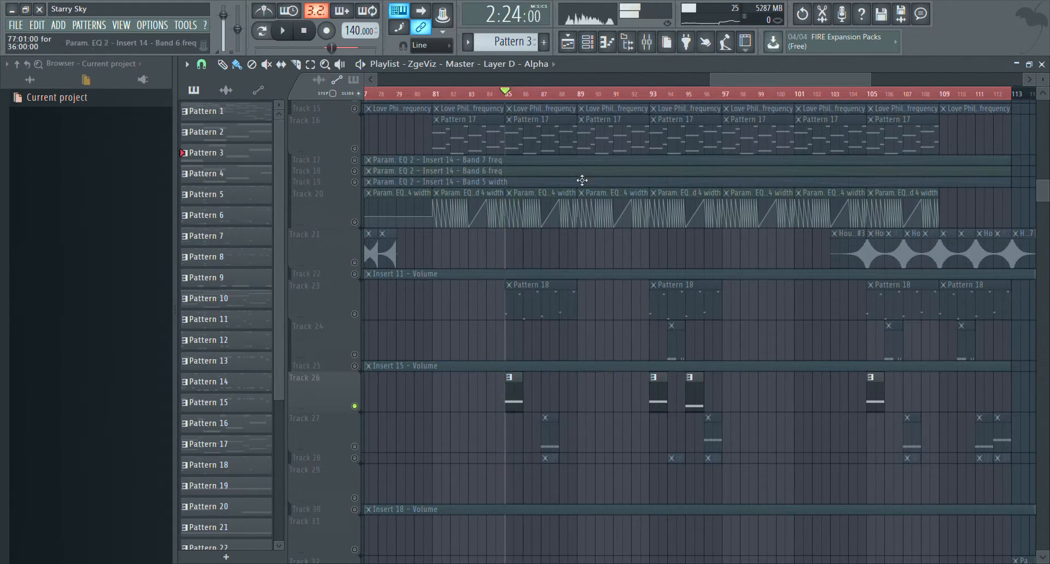
- Pick the Track 26 clip at bar 85 and find its Ploc 2 instrument in the channel rack
{"action": "left_click", "coordinate": [646, 41]}
{"action": "left_click", "coordinate": [646, 41]}
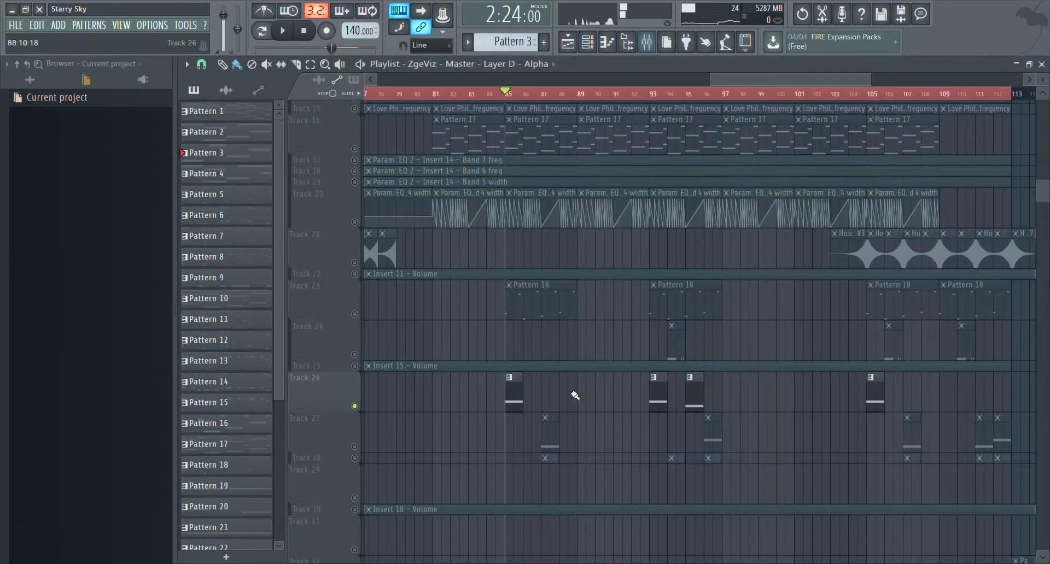
{"action": "left_click", "coordinate": [512, 402]}
{"action": "left_click", "coordinate": [588, 43]}
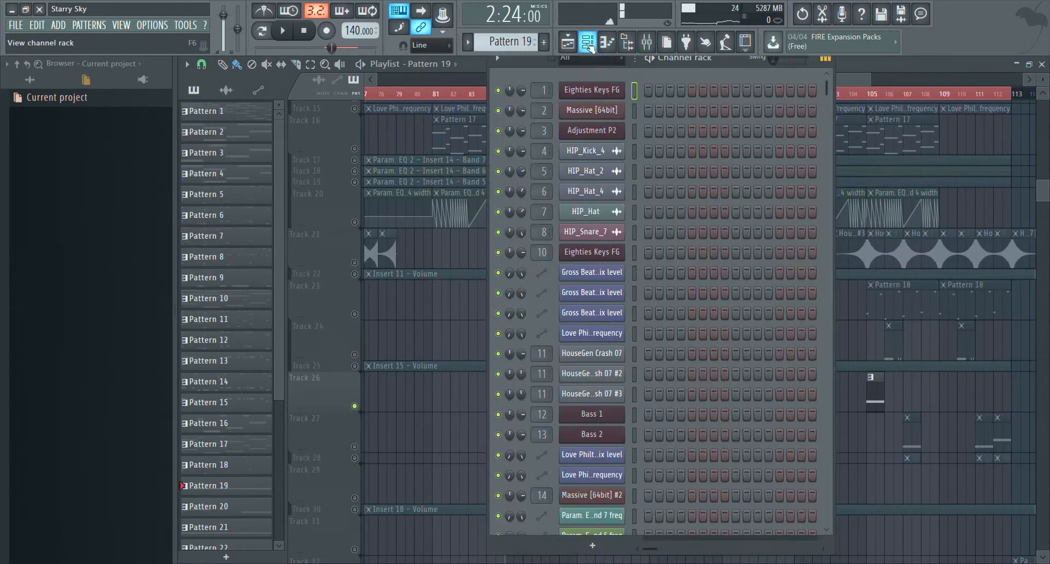
{"action": "scroll", "coordinate": [753, 344], "scroll_direction": "down", "scroll_amount": 6}
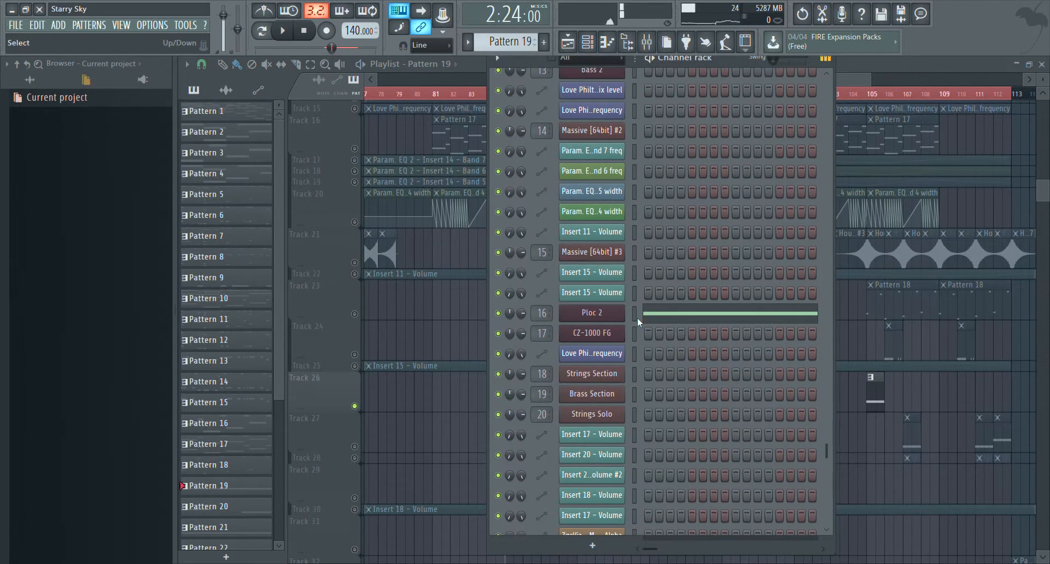
- Solo Insert 16 in the mixer and bypass its Patcher effect
{"action": "left_click", "coordinate": [646, 42]}
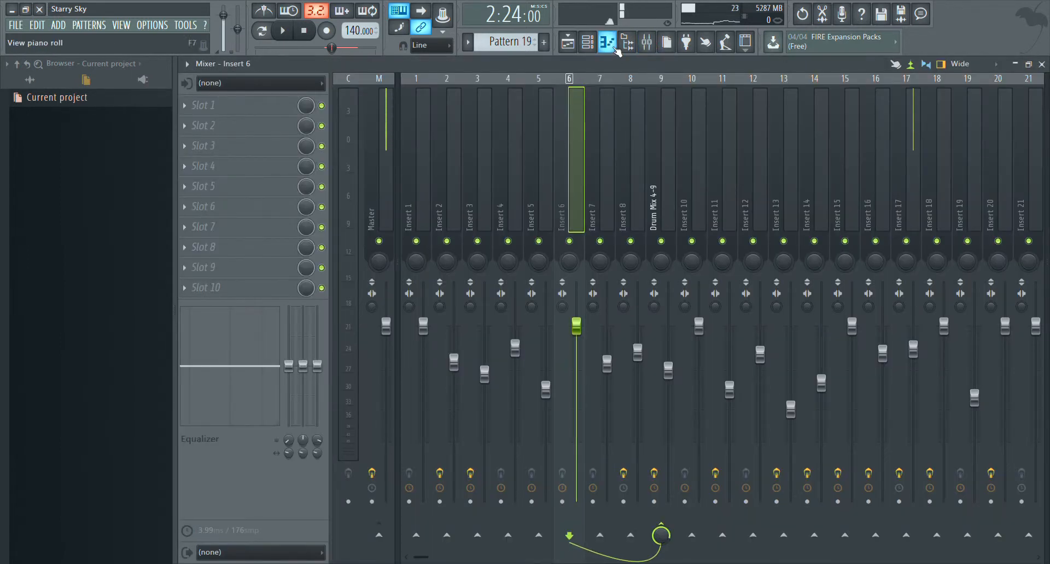
{"action": "left_click", "coordinate": [591, 44]}
{"action": "left_click", "coordinate": [591, 44]}
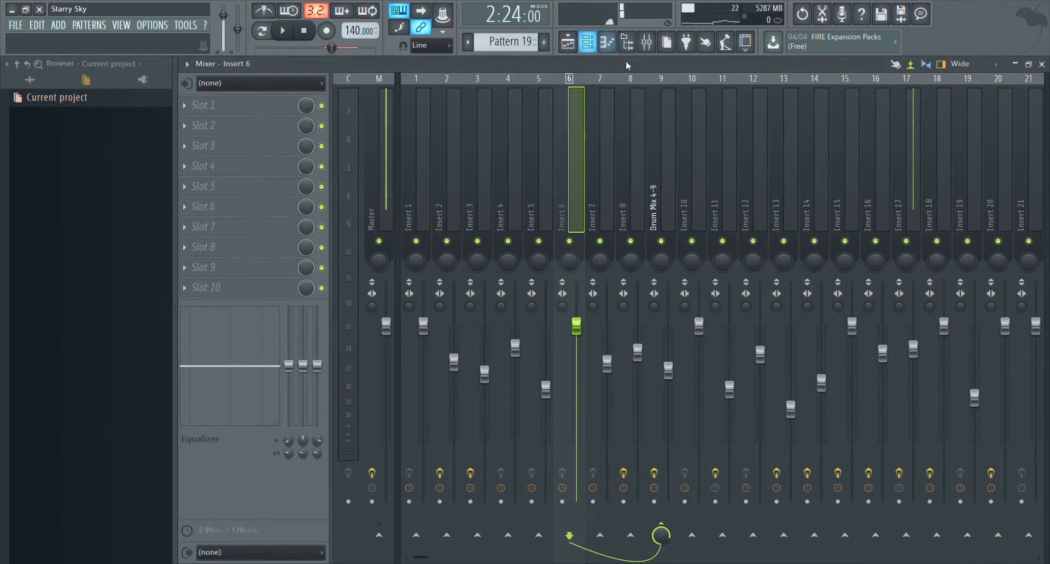
{"action": "left_click", "coordinate": [885, 164]}
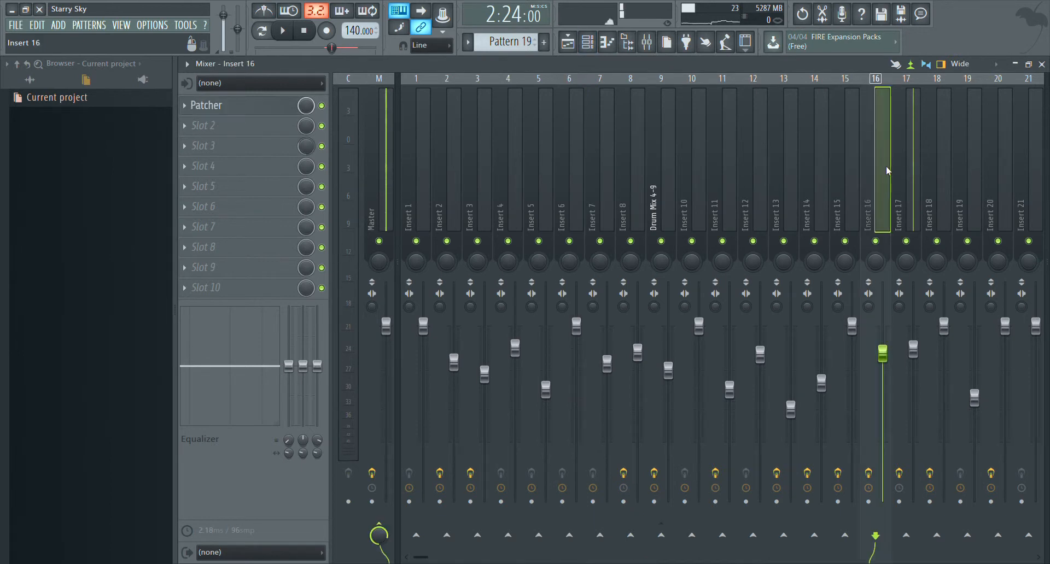
{"action": "right_click", "coordinate": [880, 246]}
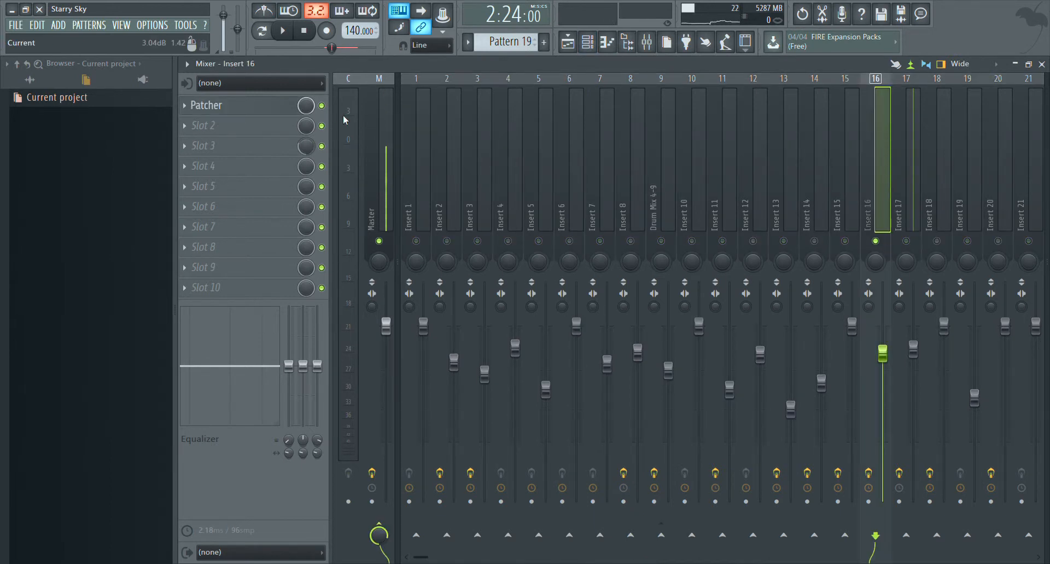
{"action": "left_click", "coordinate": [321, 106]}
- Open the Ploc 2 piano roll for Pattern 19 and audition a C5 note
{"action": "key", "text": "z"}
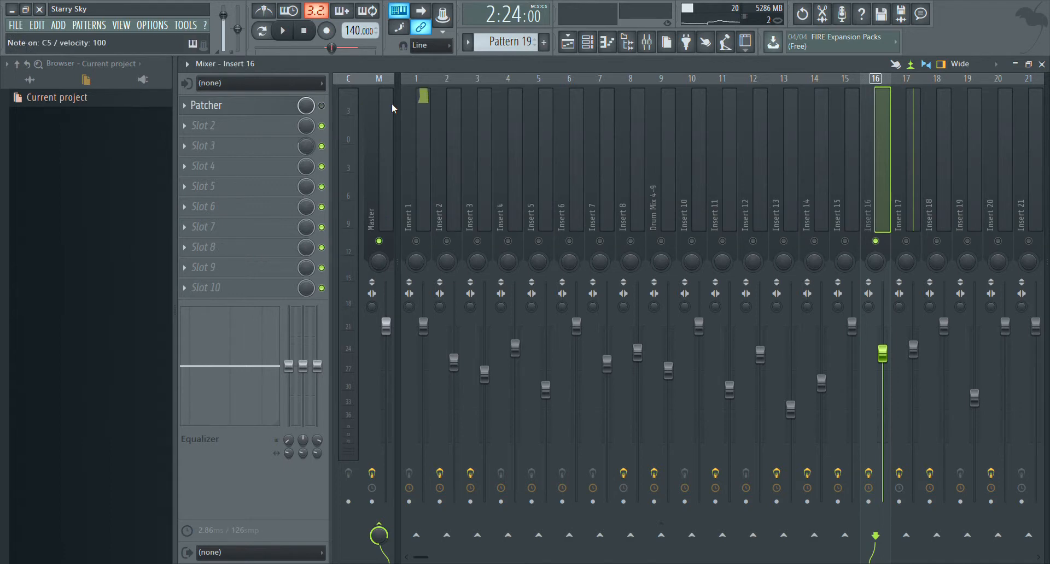
{"action": "left_click", "coordinate": [588, 41]}
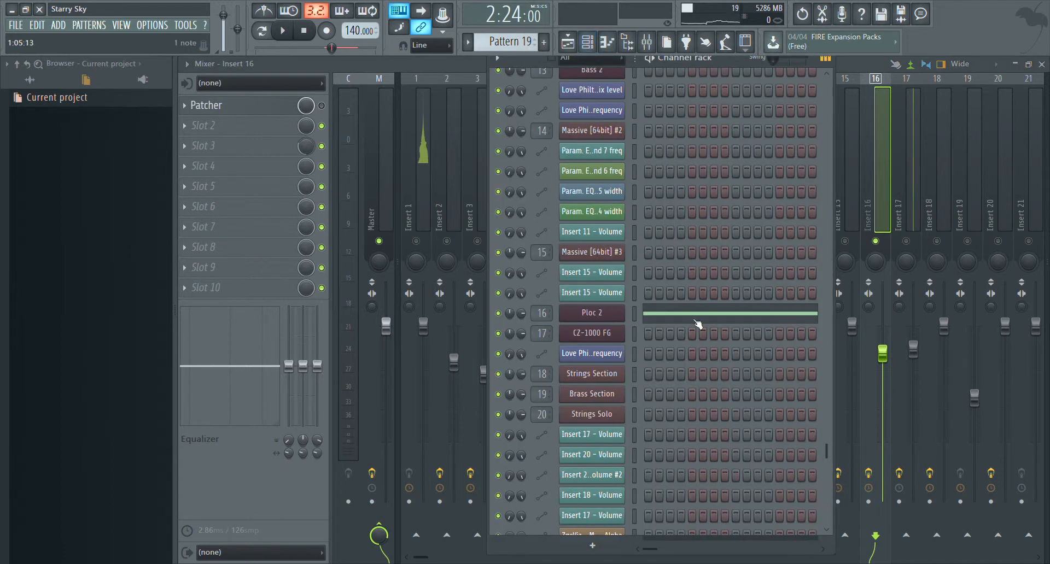
{"action": "left_click", "coordinate": [607, 41]}
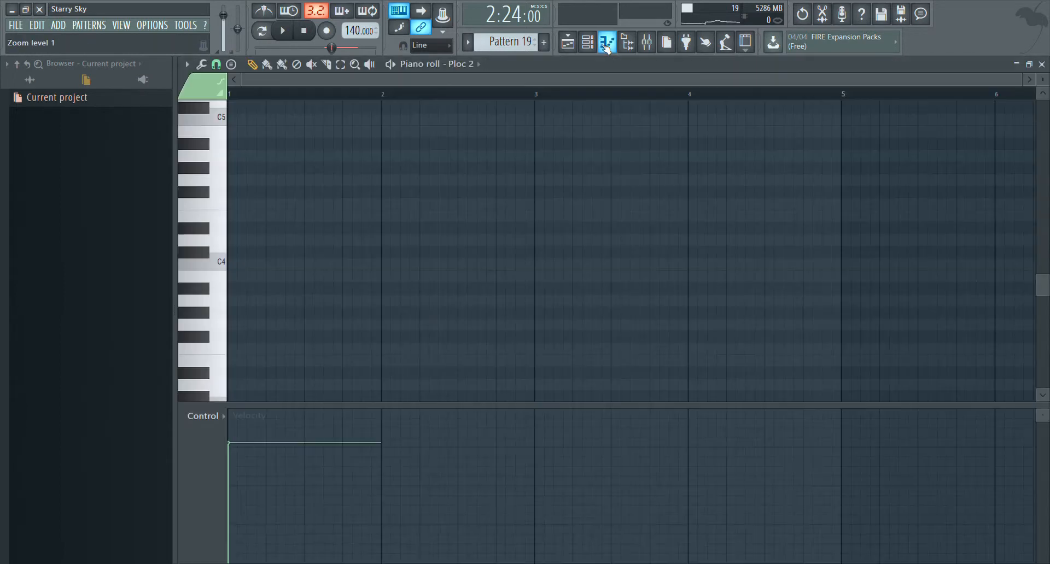
{"action": "key", "text": "z"}
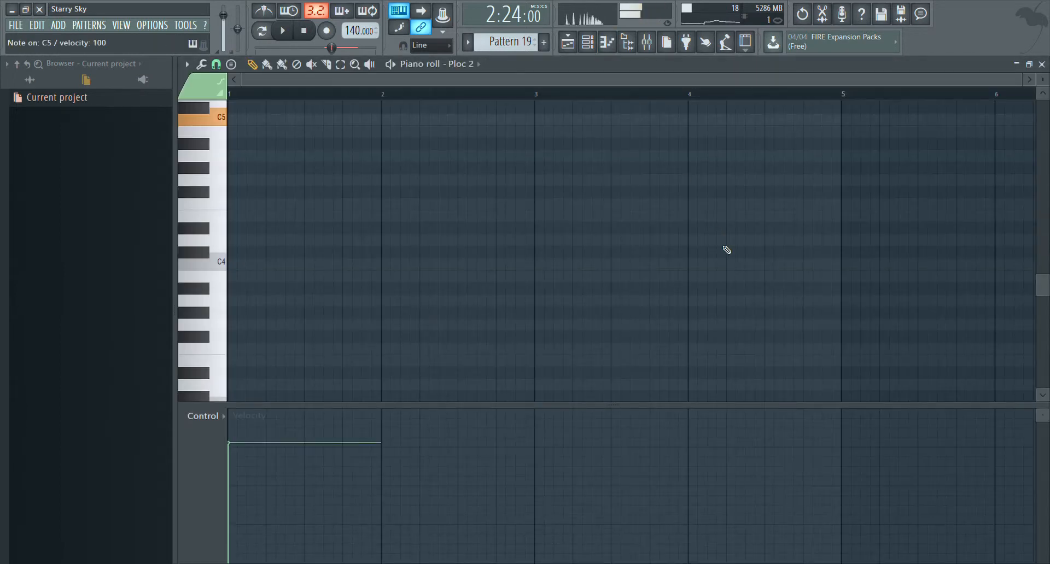
- Close the piano roll, switch playback to pattern mode and listen to Pattern 19 without Patcher
{"action": "left_click", "coordinate": [1042, 64]}
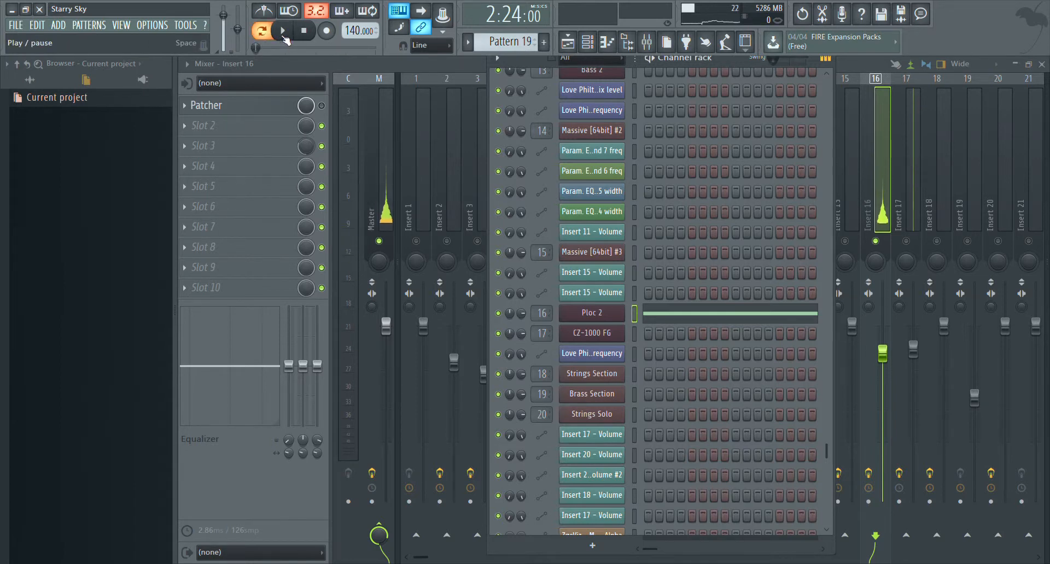
{"action": "left_click", "coordinate": [283, 33]}
{"action": "left_click", "coordinate": [283, 31]}
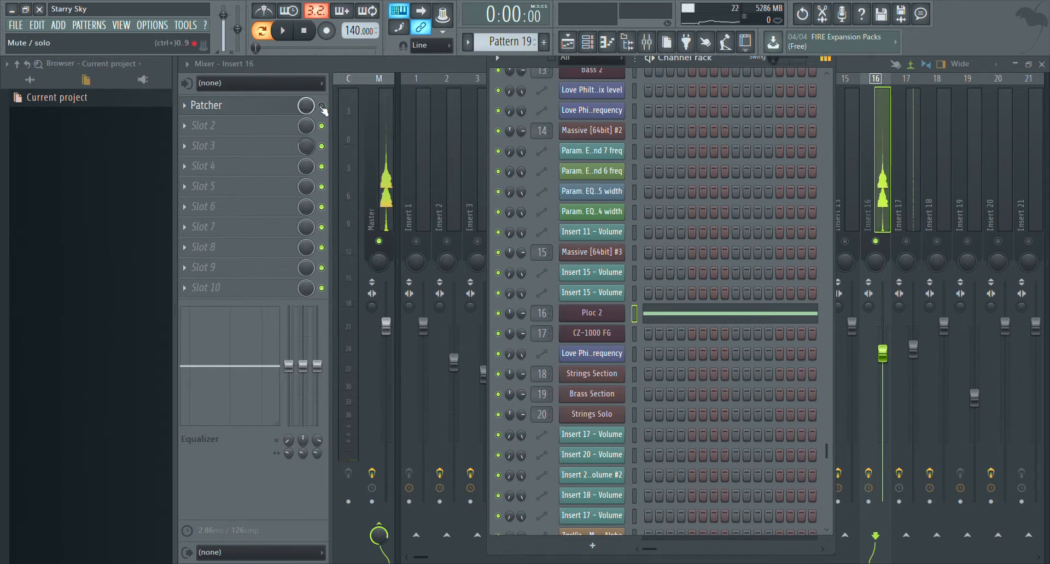
- Re-enable Patcher on Insert 16 and open its effect routing map, moved clear of the effect slots
{"action": "key", "text": "F6"}
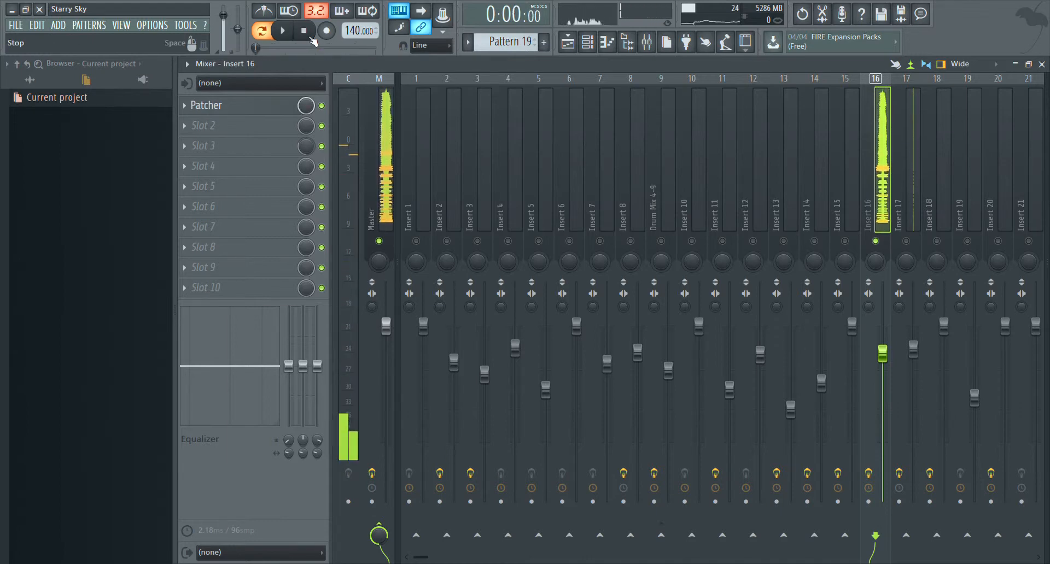
{"action": "left_click", "coordinate": [263, 106]}
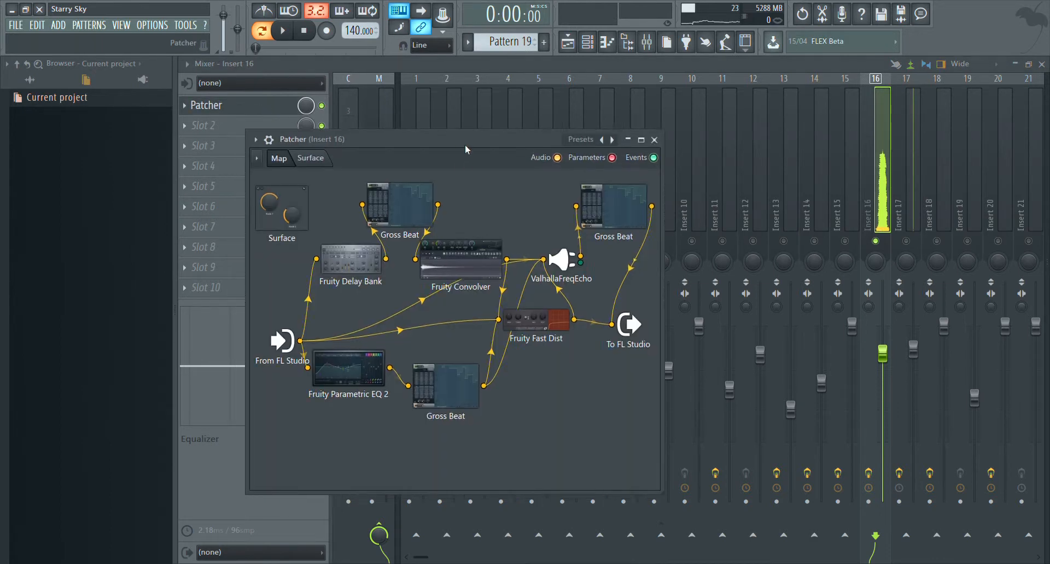
{"action": "left_click_drag", "start_coordinate": [455, 146], "coordinate": [567, 104]}
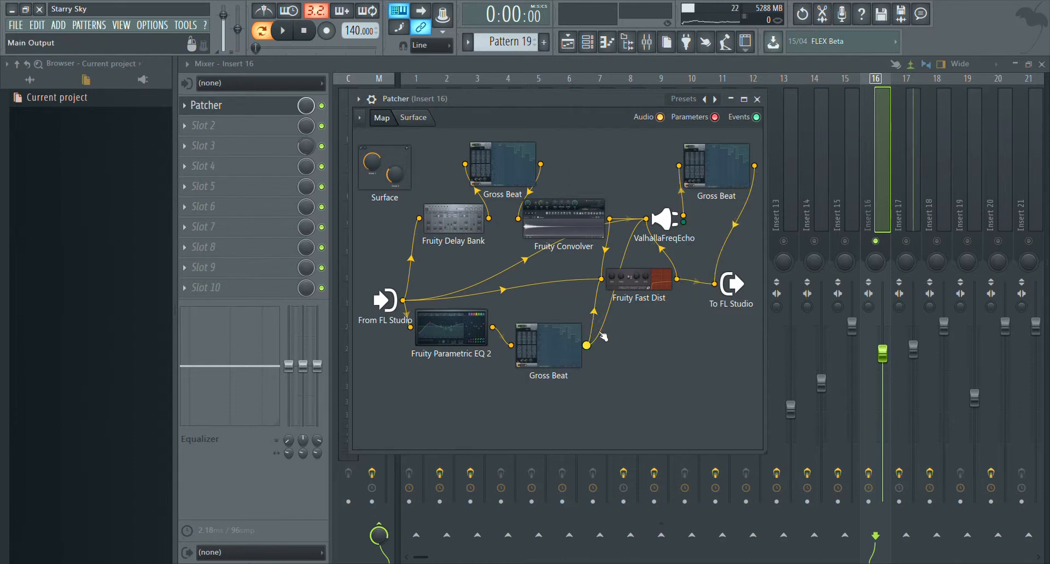
- Shift the Fruity Delay Bank and Fruity Convolver nodes slightly in the Patcher map and close Patcher
{"action": "left_click_drag", "start_coordinate": [458, 231], "coordinate": [446, 250]}
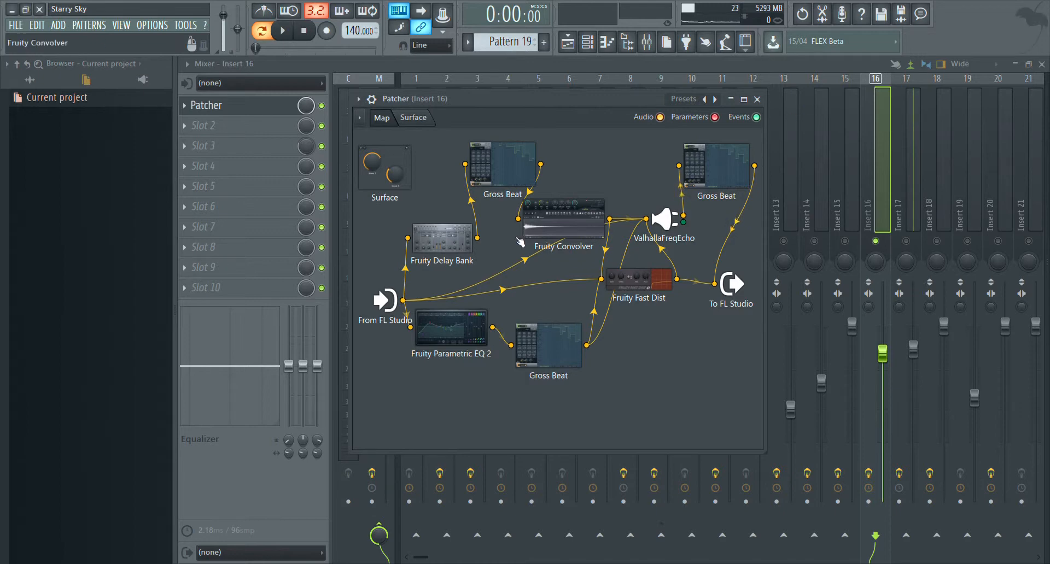
{"action": "left_click_drag", "start_coordinate": [584, 236], "coordinate": [591, 231]}
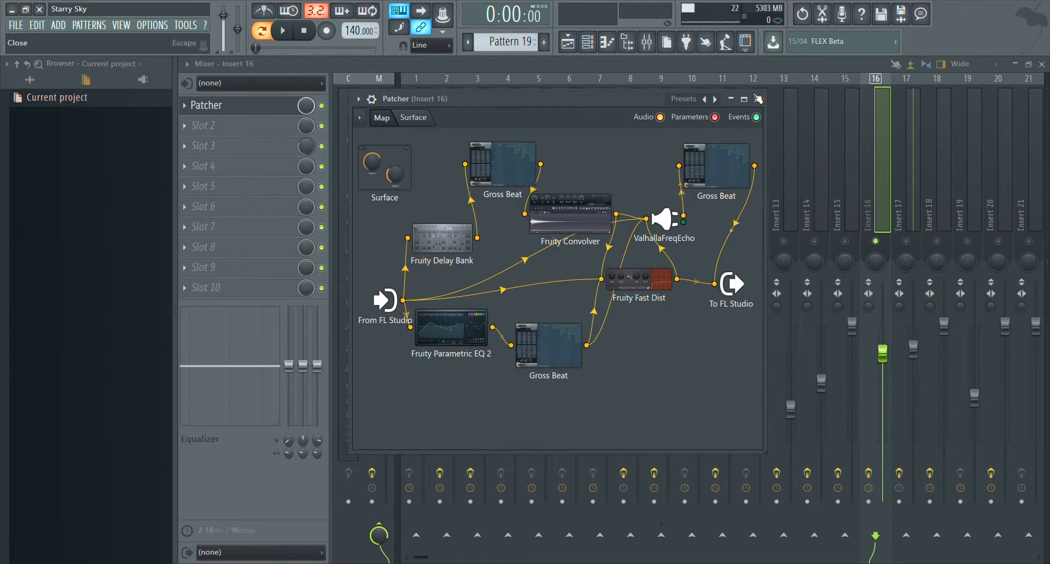
{"action": "left_click", "coordinate": [758, 98]}
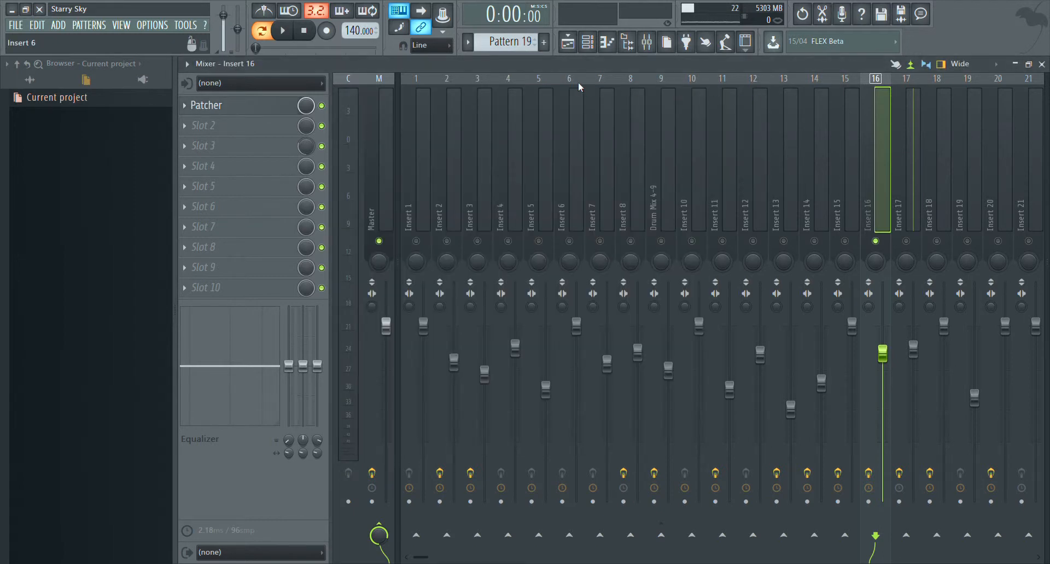
- Audition Ploc 2 notes through the active Patcher effect and return to the playlist
{"action": "key", "text": "q"}
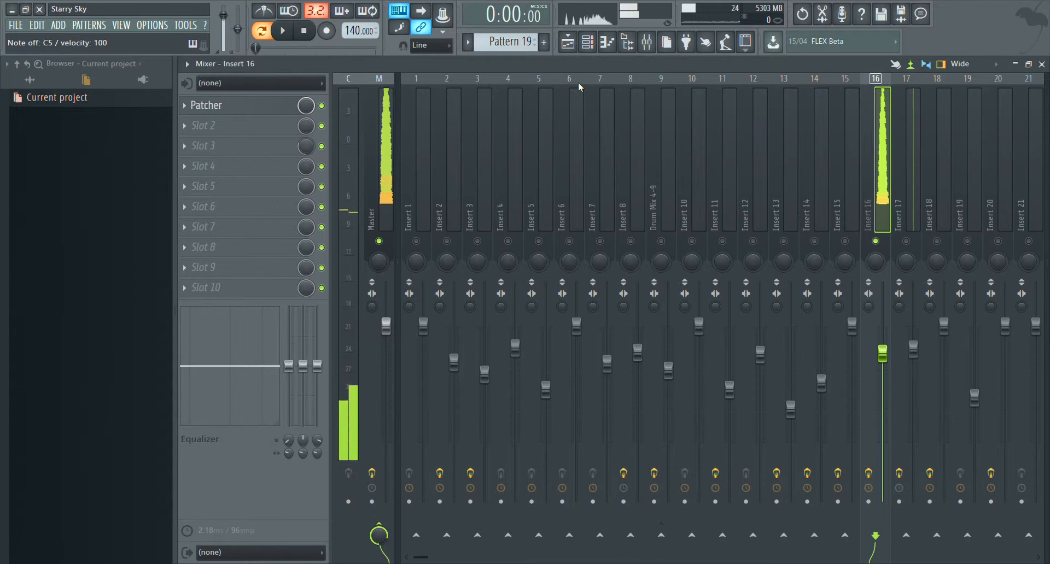
{"action": "key", "text": "z"}
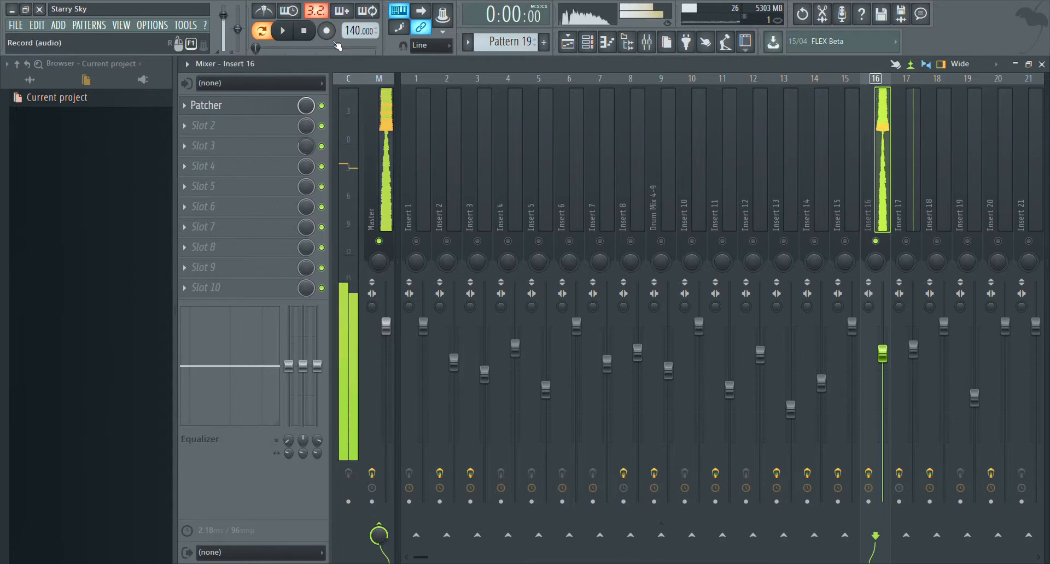
{"action": "left_click", "coordinate": [587, 41]}
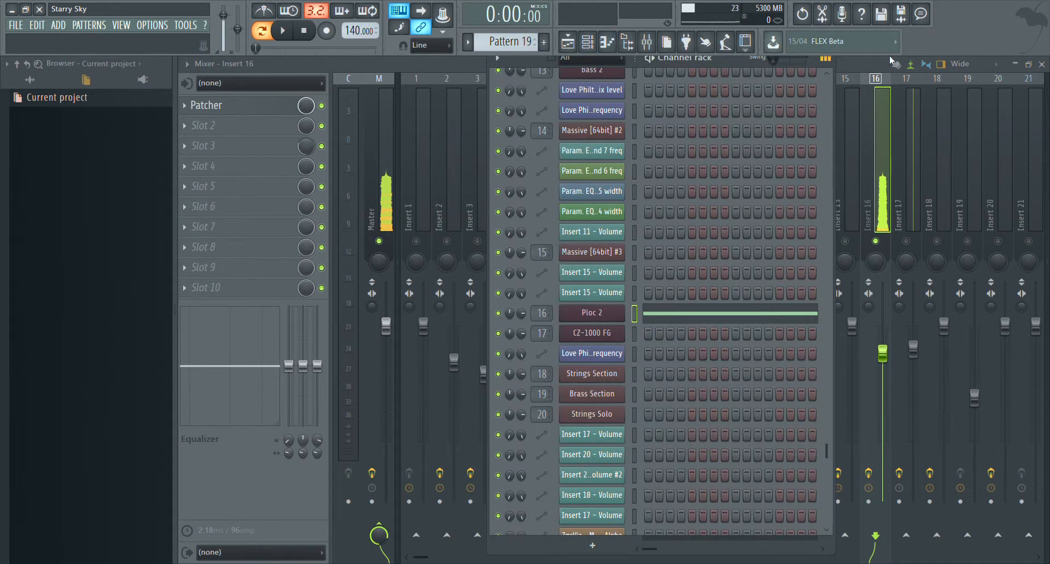
{"action": "left_click", "coordinate": [1041, 65]}
{"action": "key", "text": "F6"}
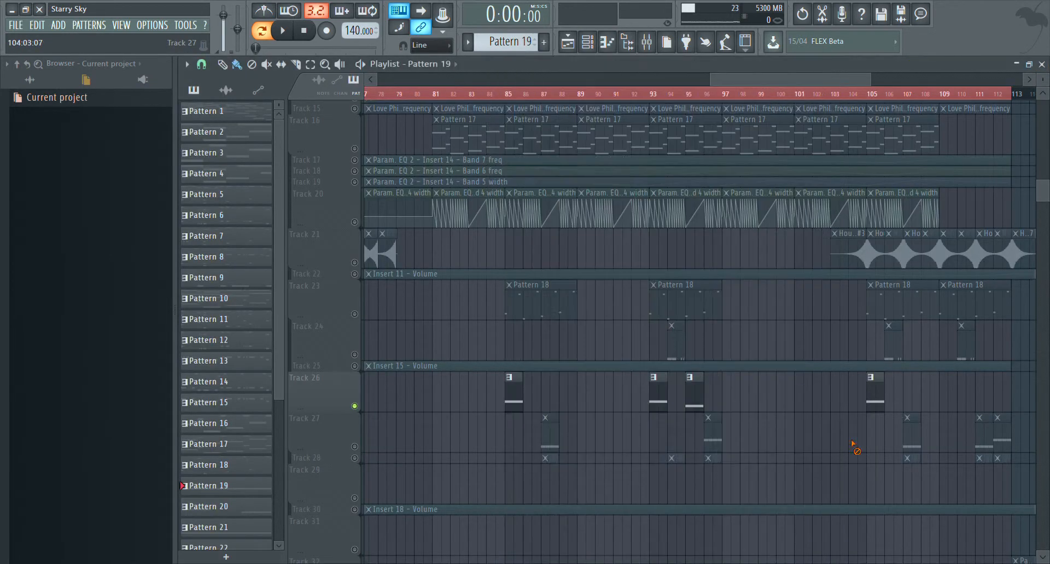
- Unsolo Insert 16 in the mixer so all inserts are active, and switch playback to song mode
{"action": "scroll", "coordinate": [628, 94], "scroll_direction": "down", "scroll_amount": 5}
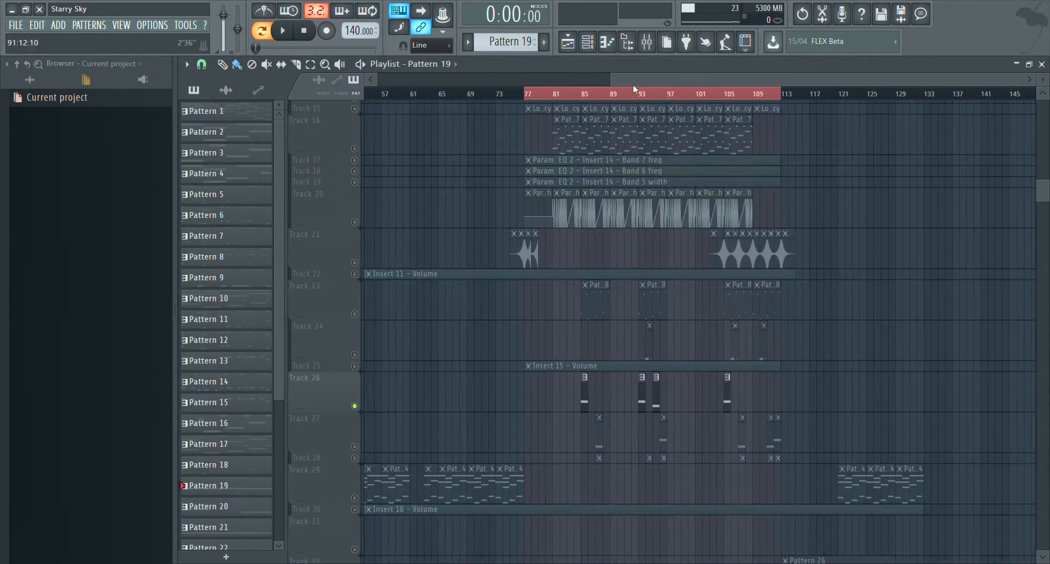
{"action": "left_click", "coordinate": [647, 43]}
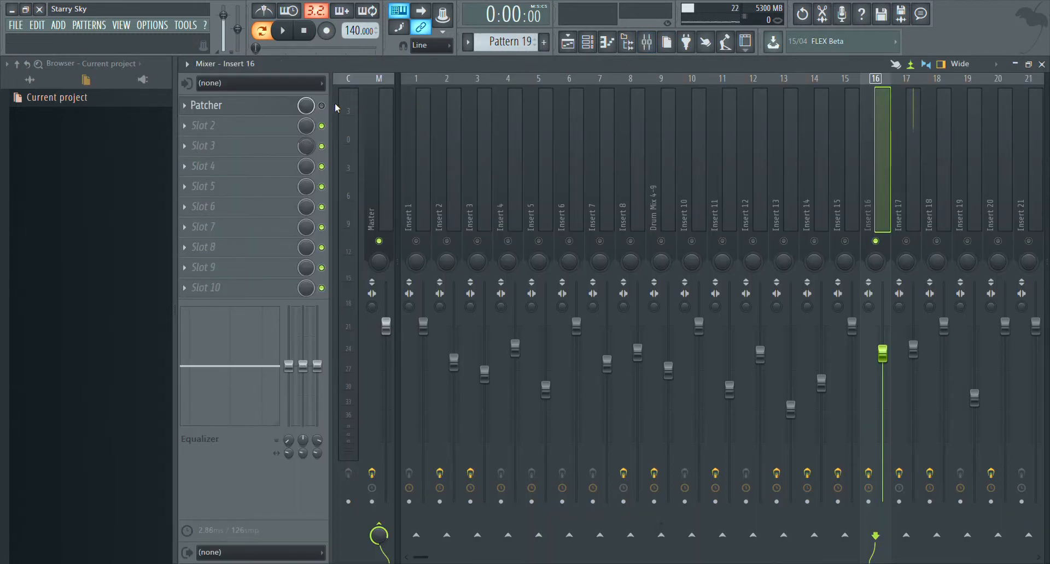
{"action": "left_click", "coordinate": [1042, 64]}
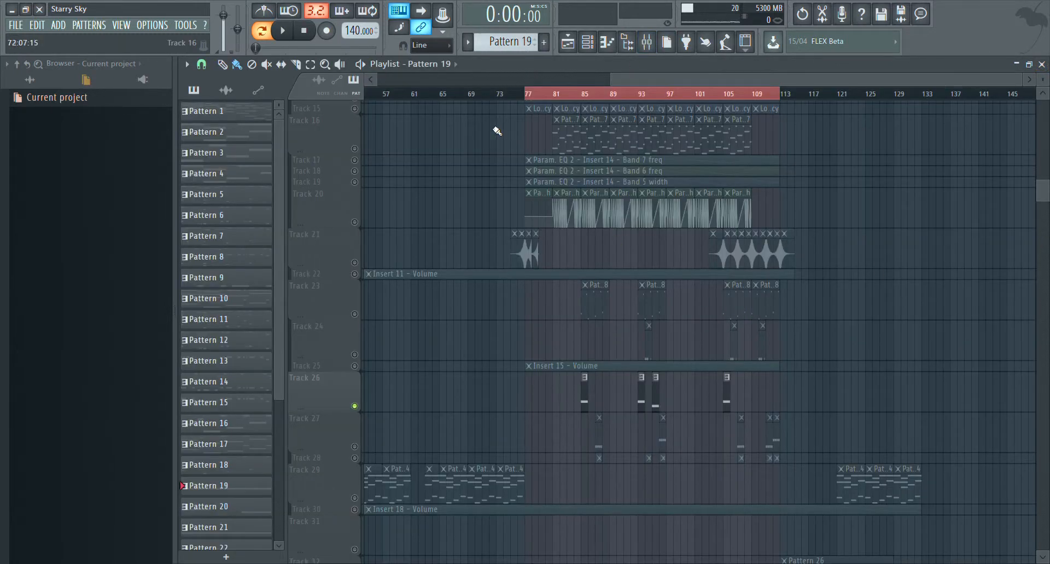
{"action": "left_click", "coordinate": [646, 42]}
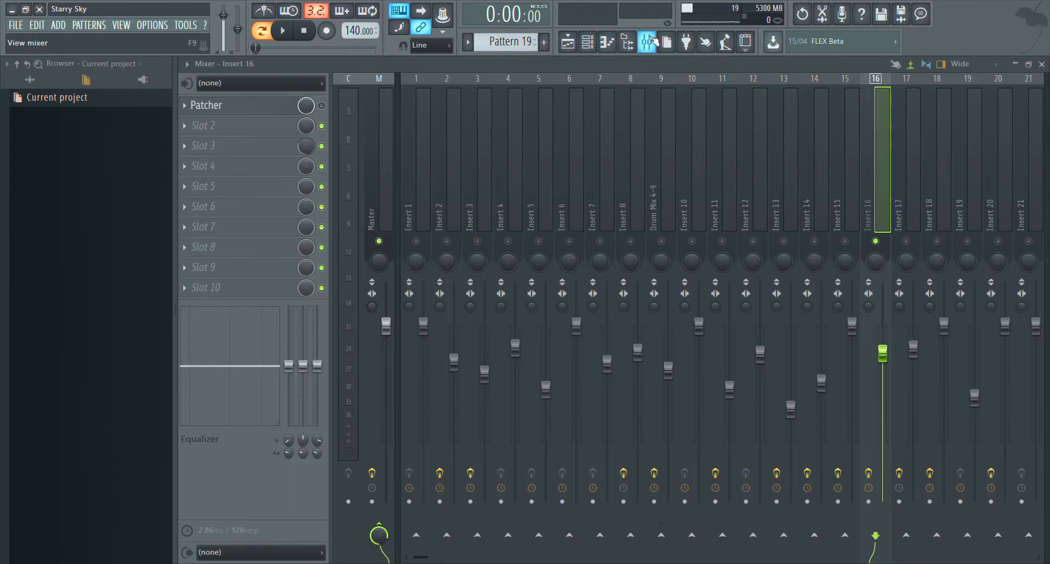
{"action": "right_click", "coordinate": [875, 242]}
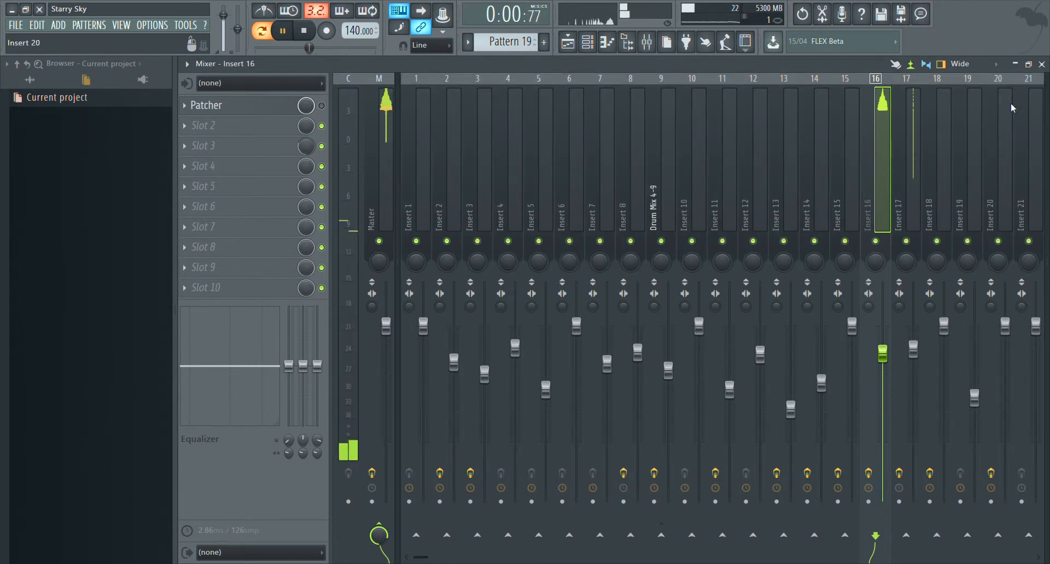
{"action": "key", "text": "F9"}
{"action": "left_click", "coordinate": [261, 30]}
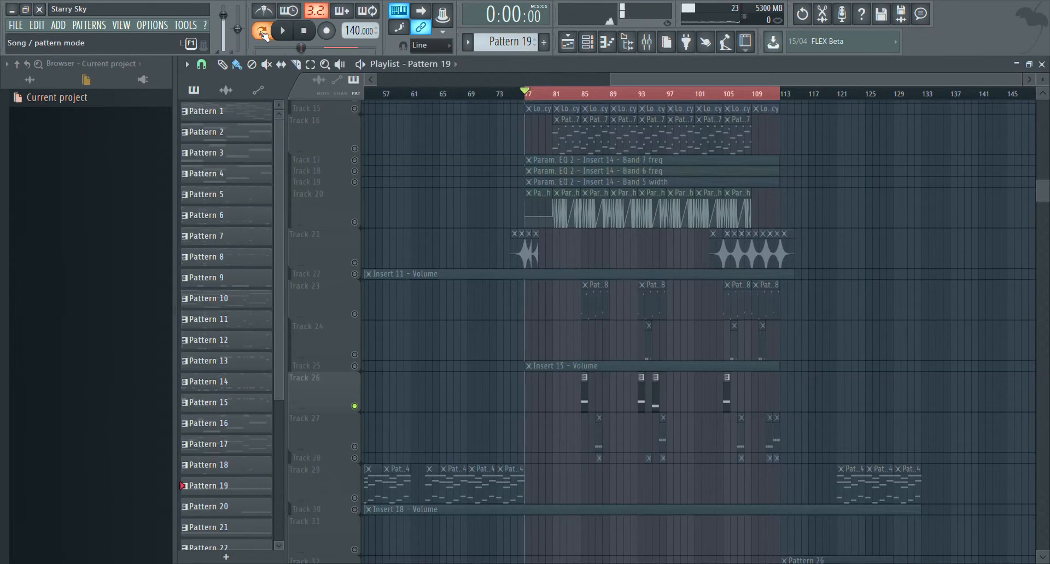
- Play the arrangement from bar 77 and unsolo Track 26 so the full mix sounds without Patcher
{"action": "key", "text": "space"}
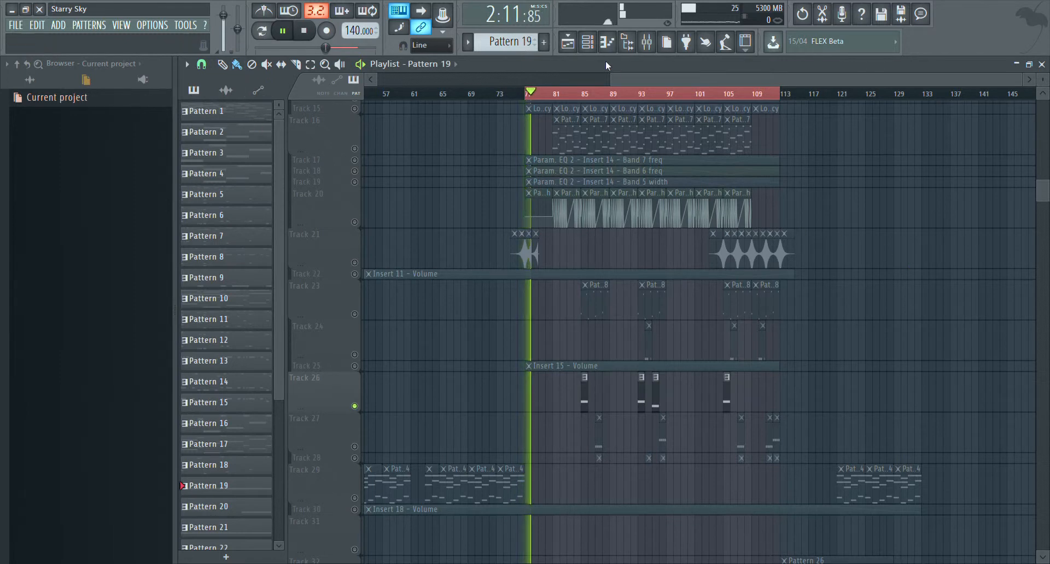
{"action": "scroll", "coordinate": [832, 307], "scroll_direction": "up", "scroll_amount": 3}
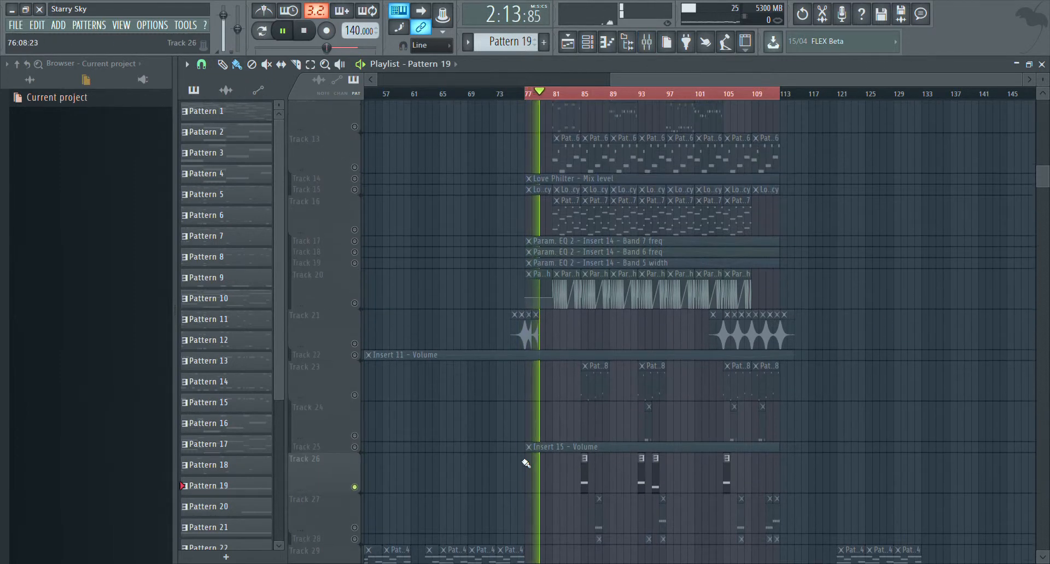
{"action": "right_click", "coordinate": [356, 487]}
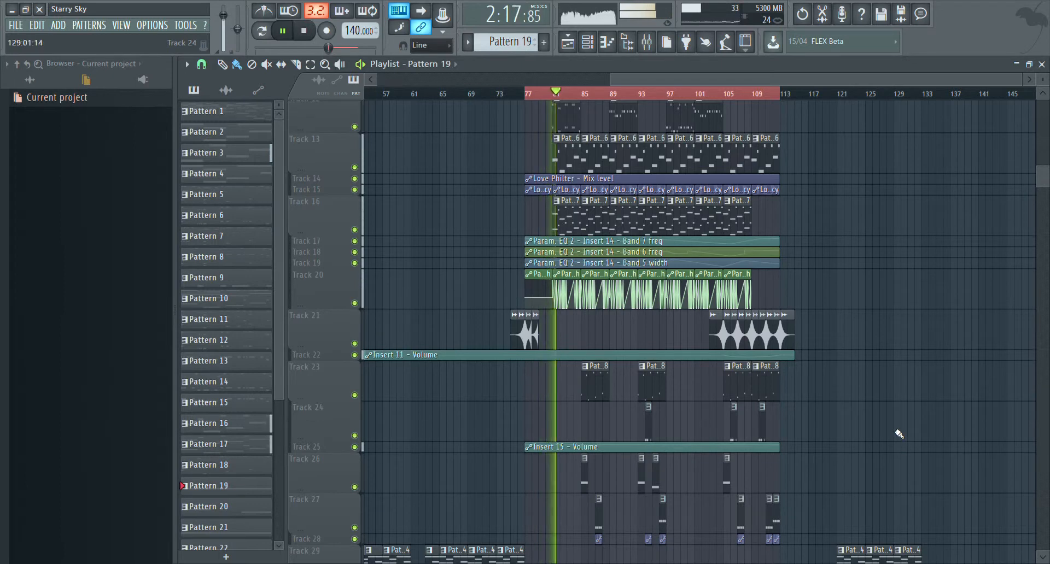
{"action": "scroll", "coordinate": [900, 435], "scroll_direction": "down", "scroll_amount": 2}
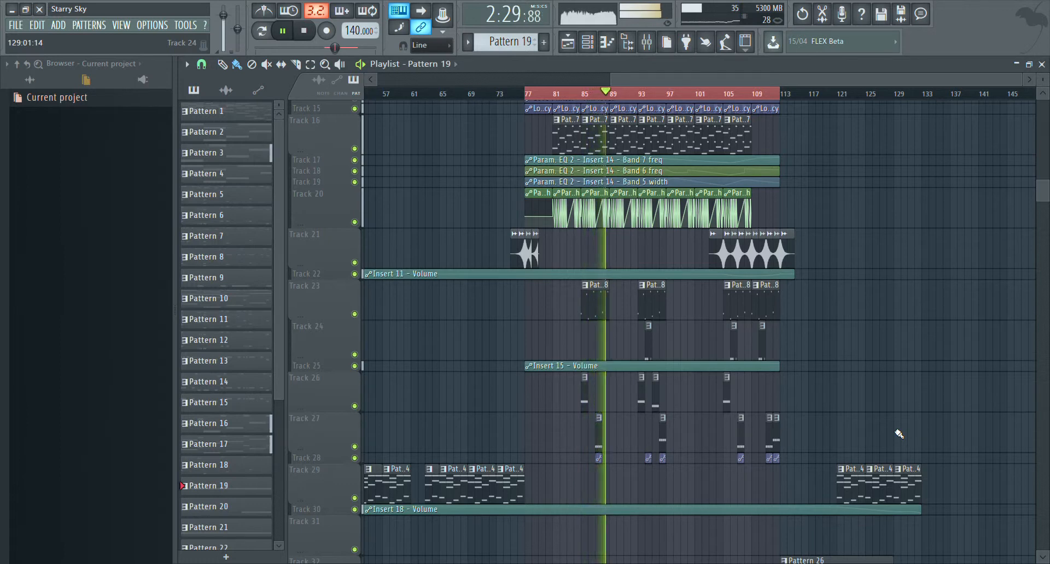
{"action": "key", "text": "space"}
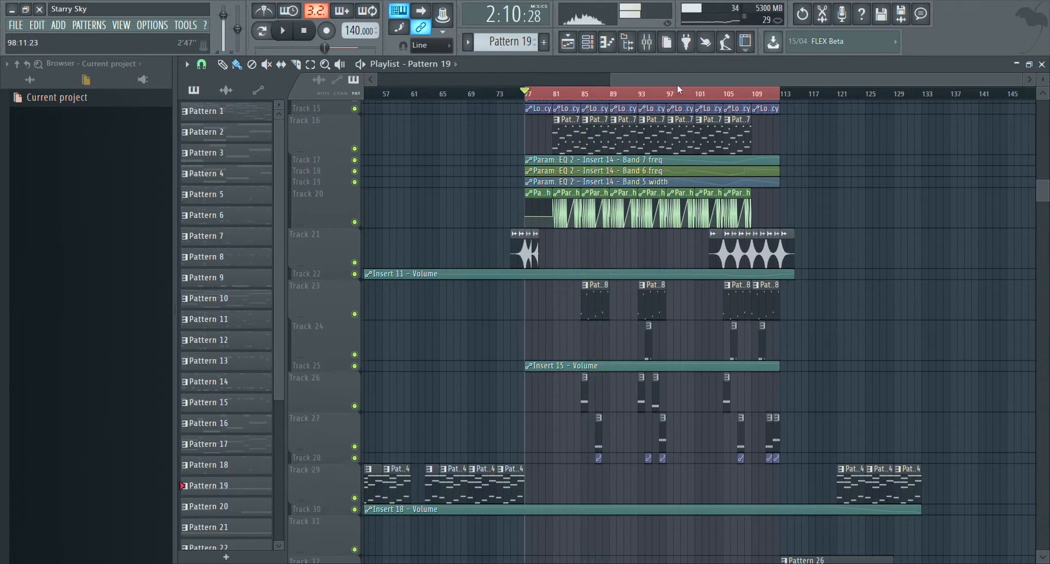
- Re-enable Patcher on Insert 16 and play the section from bar 77 with the full mix
{"action": "left_click", "coordinate": [646, 41]}
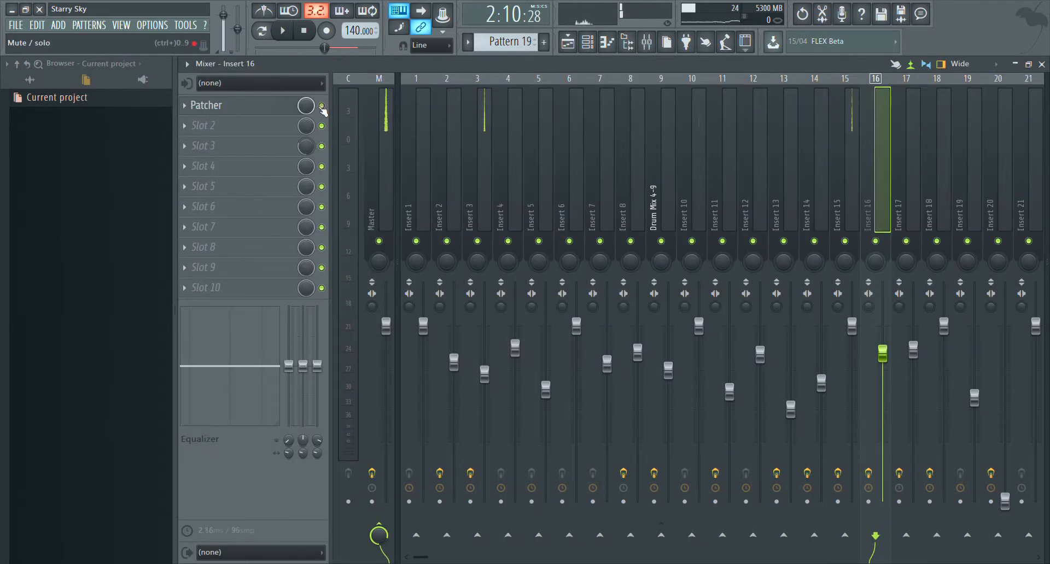
{"action": "key", "text": "space"}
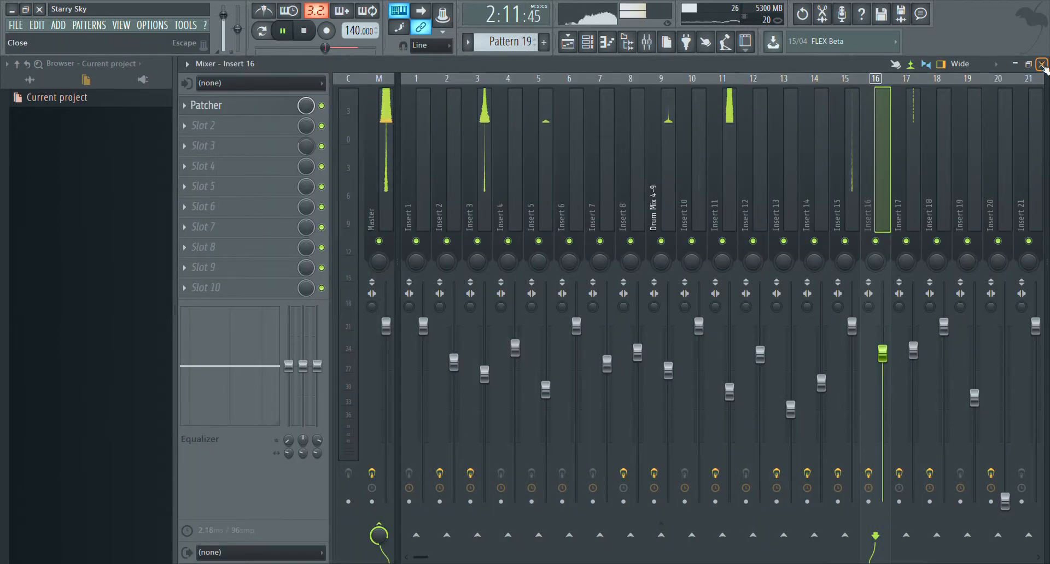
{"action": "key", "text": "F5"}
{"action": "scroll", "coordinate": [941, 374], "scroll_direction": "up", "scroll_amount": 8}
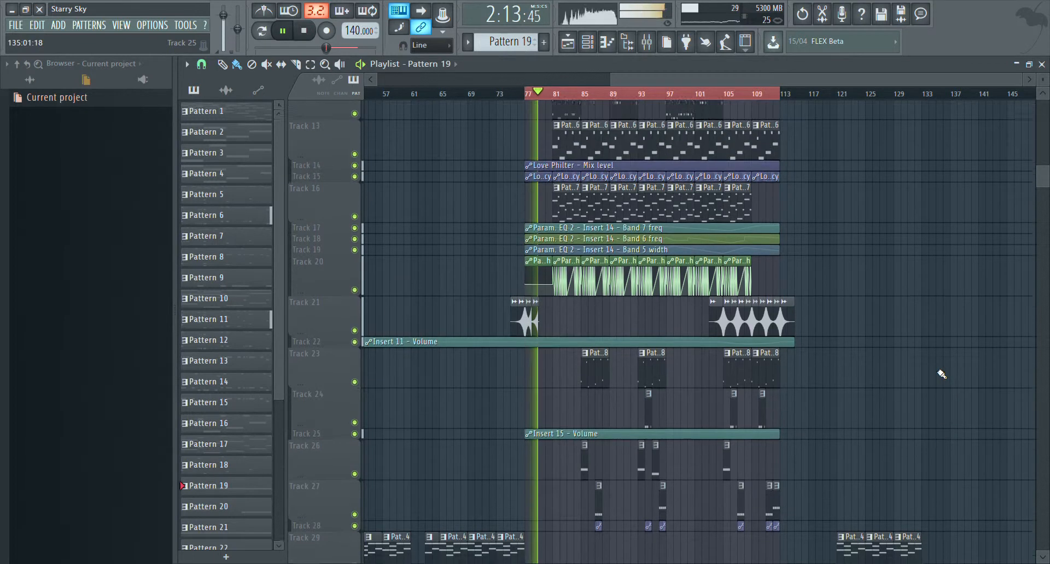
{"action": "scroll", "coordinate": [942, 374], "scroll_direction": "down", "scroll_amount": 8}
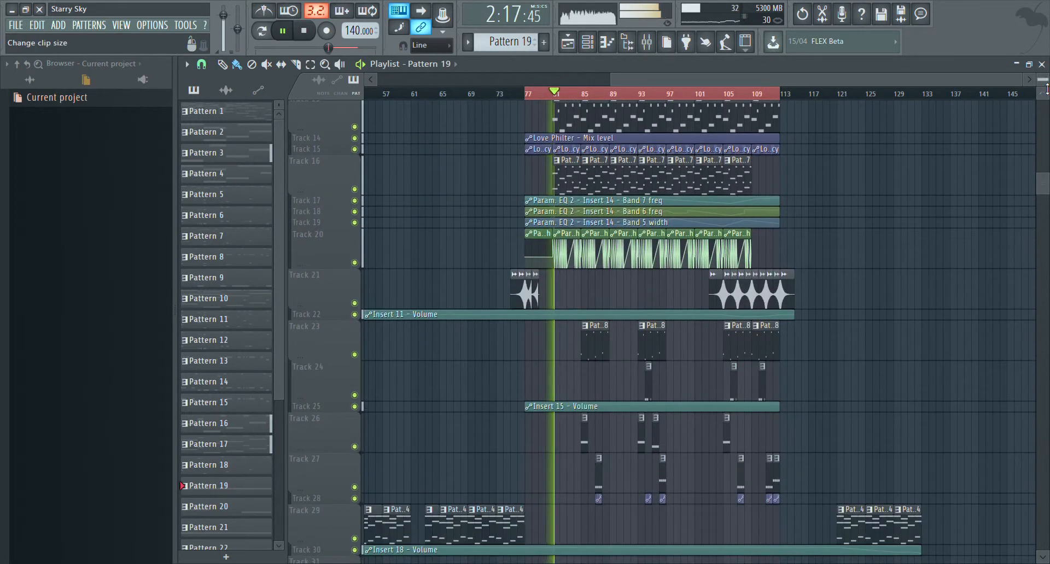
{"action": "scroll", "coordinate": [942, 374], "scroll_direction": "down", "scroll_amount": 3}
{"action": "scroll", "coordinate": [995, 339], "scroll_direction": "up", "scroll_amount": 4}
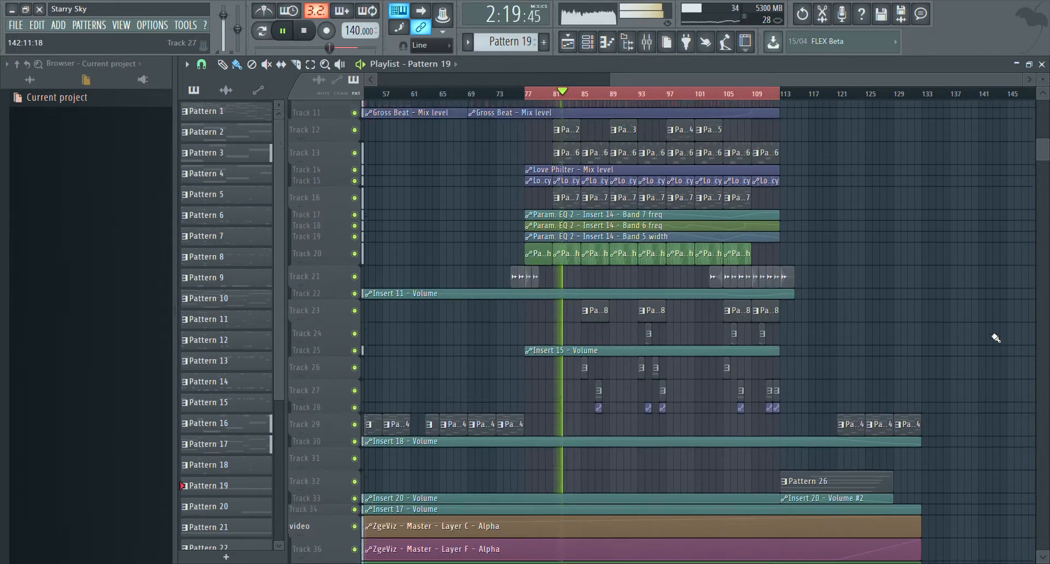
{"action": "scroll", "coordinate": [995, 338], "scroll_direction": "down", "scroll_amount": 3}
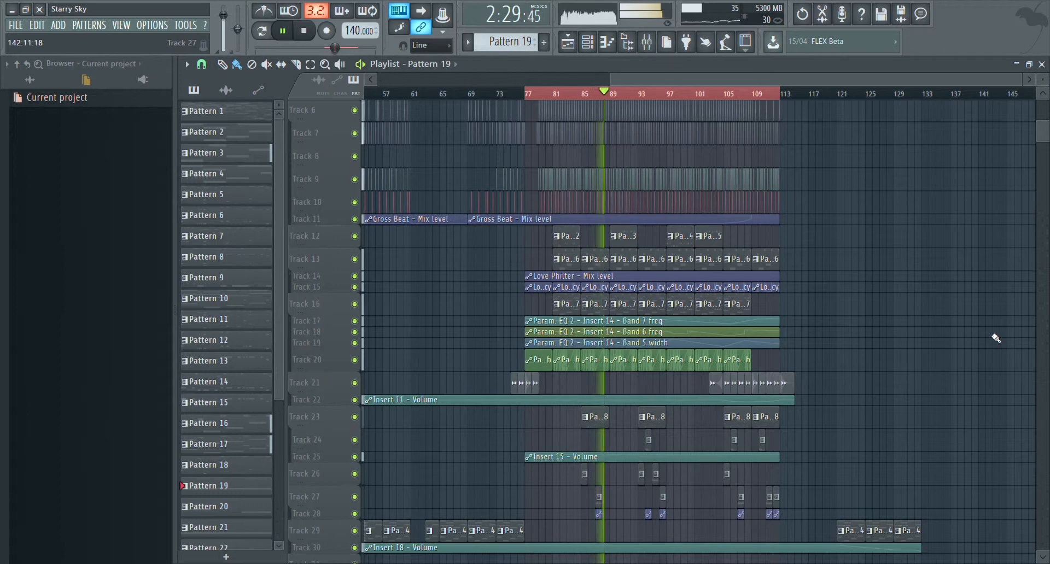
{"action": "key", "text": "space"}
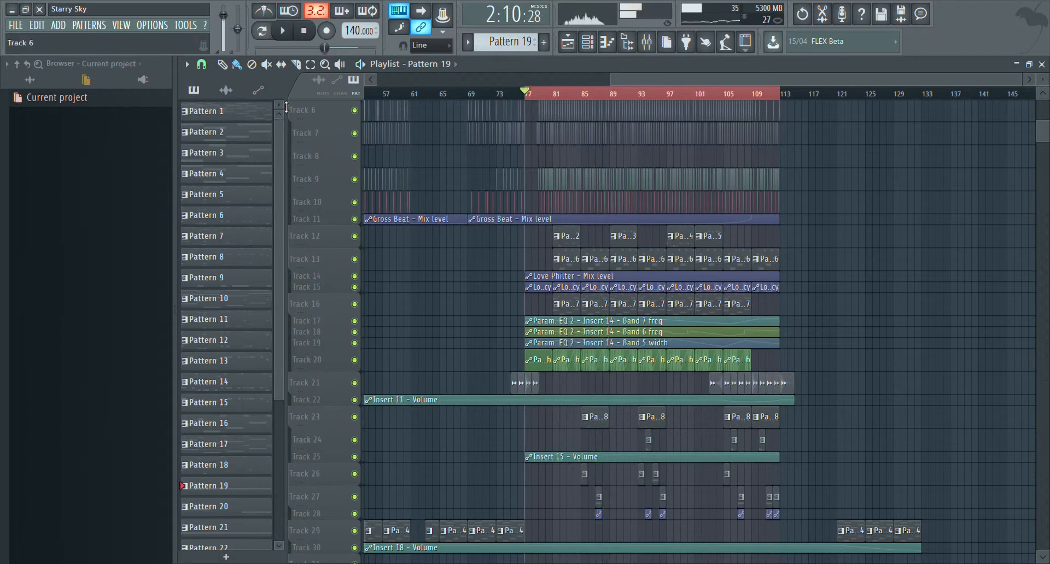
- Clear the playlist's time selection and bring the whole Starry Sky arrangement into view
{"action": "right_click", "coordinate": [610, 93]}
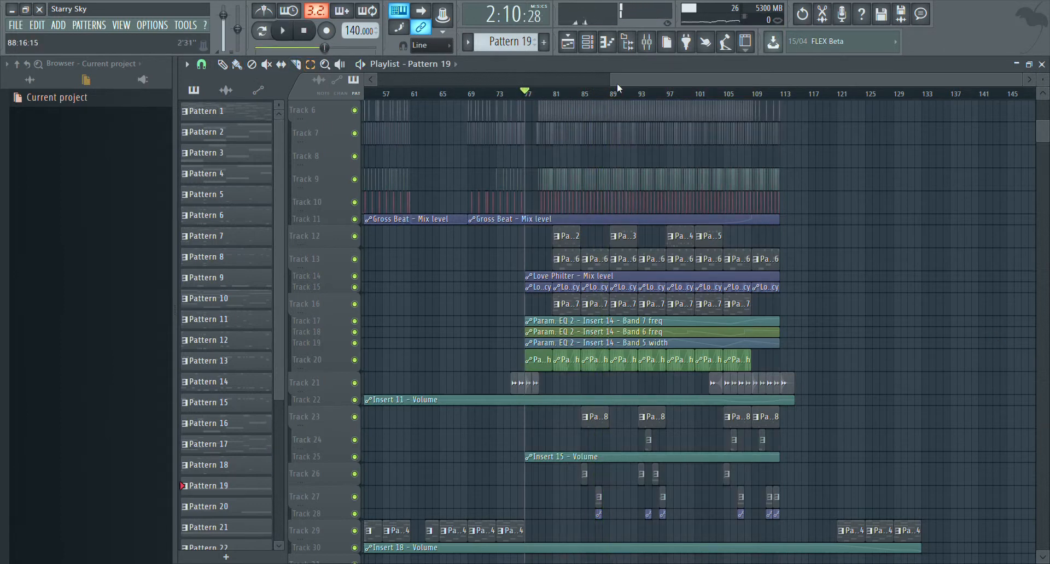
{"action": "left_click_drag", "start_coordinate": [619, 81], "coordinate": [66, 108]}
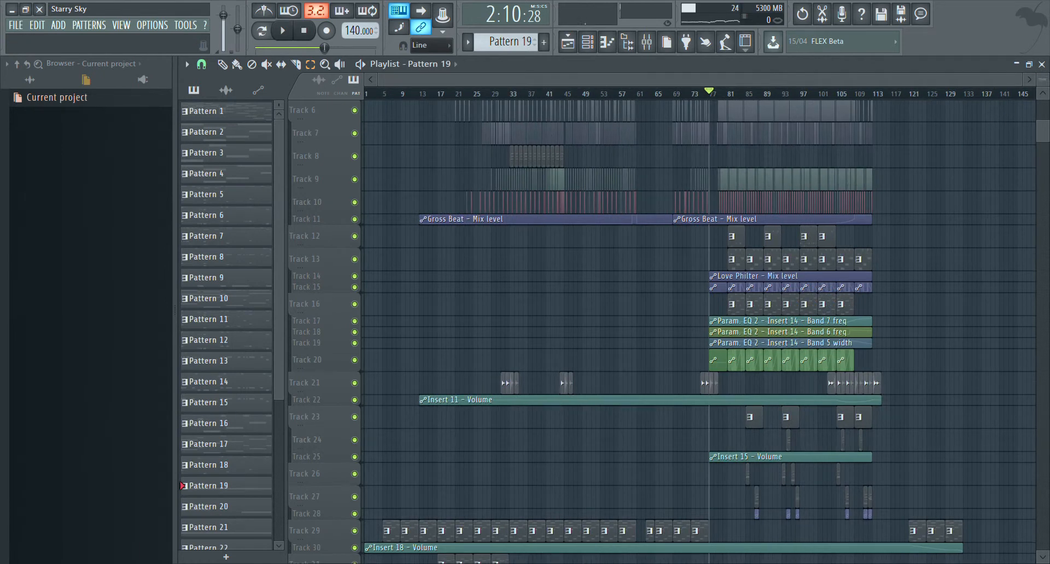
{"action": "left_click_drag", "start_coordinate": [1043, 80], "coordinate": [1042, 68]}
{"action": "scroll", "coordinate": [1012, 231], "scroll_direction": "up", "scroll_amount": 5}
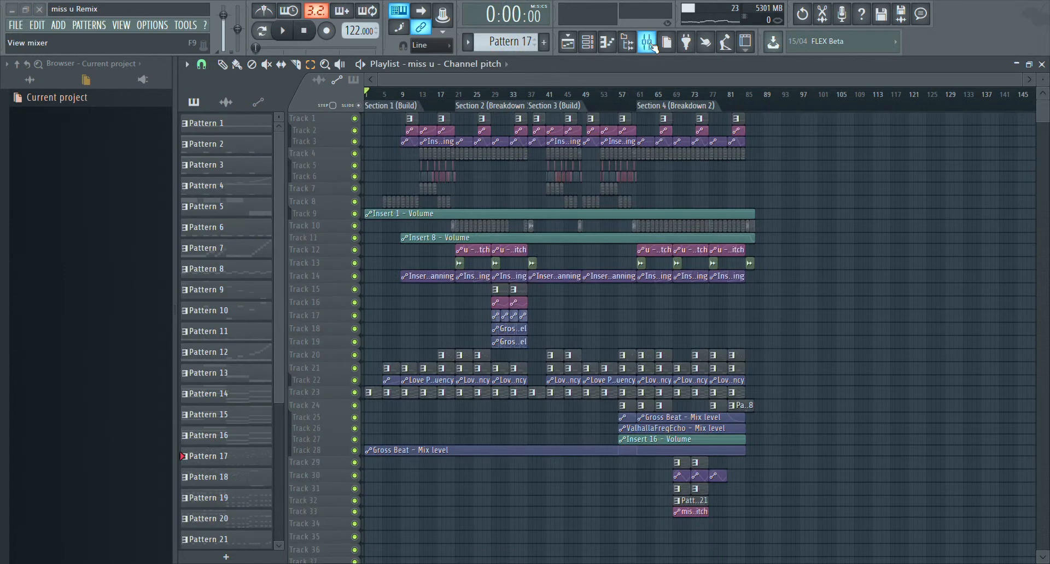
- Open the miss u Remix project's mixer and examine the effect chains on Inserts 15 through 11
{"action": "left_click", "coordinate": [652, 45]}
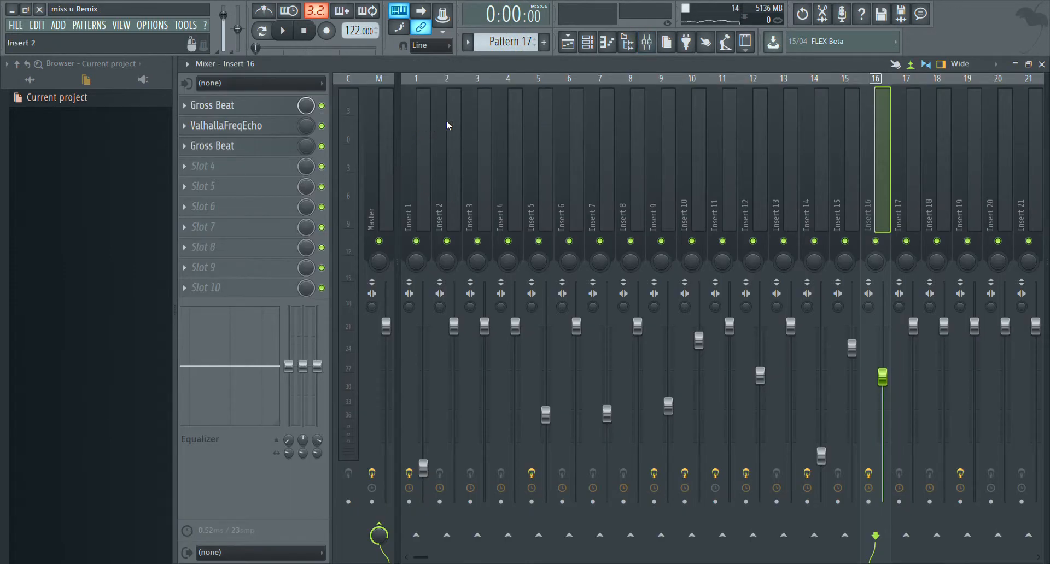
{"action": "left_click", "coordinate": [848, 159]}
{"action": "left_click", "coordinate": [809, 156]}
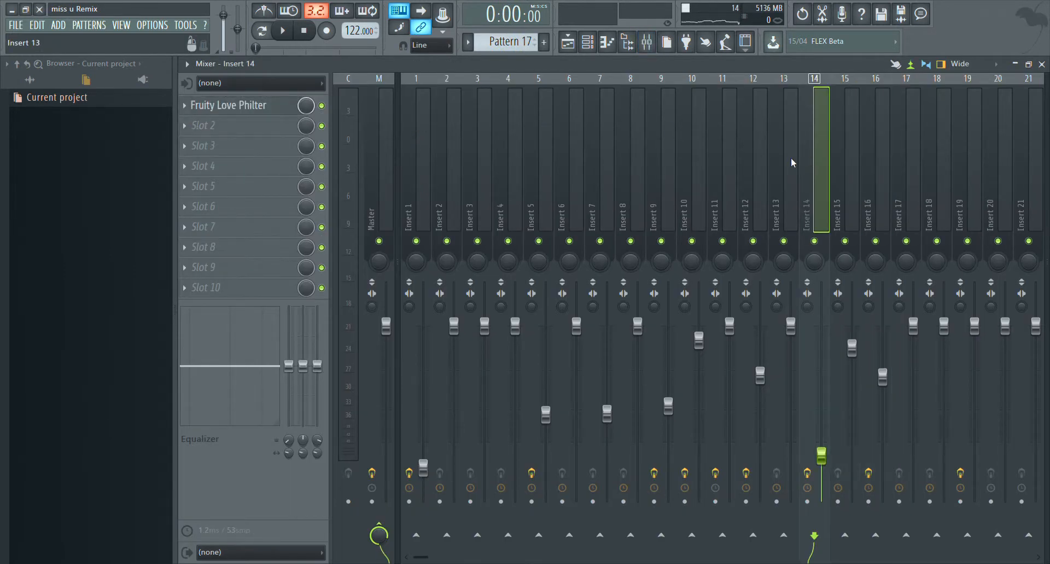
{"action": "left_click", "coordinate": [783, 158]}
{"action": "left_click", "coordinate": [759, 153]}
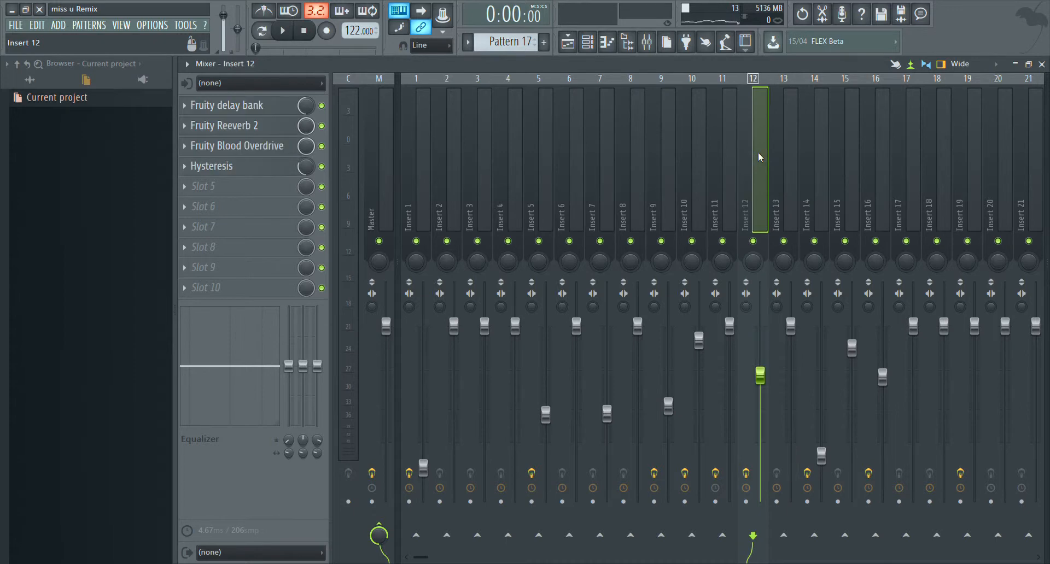
{"action": "left_click", "coordinate": [727, 152]}
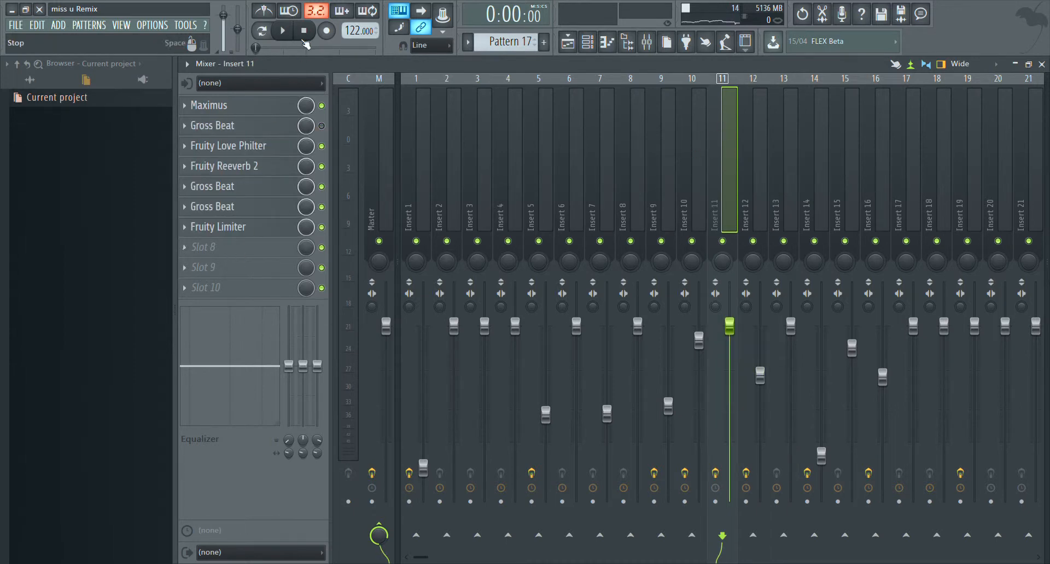
- Examine the effect slots of Inserts 10 through 1 in the miss u Remix mixer
{"action": "left_click", "coordinate": [694, 137]}
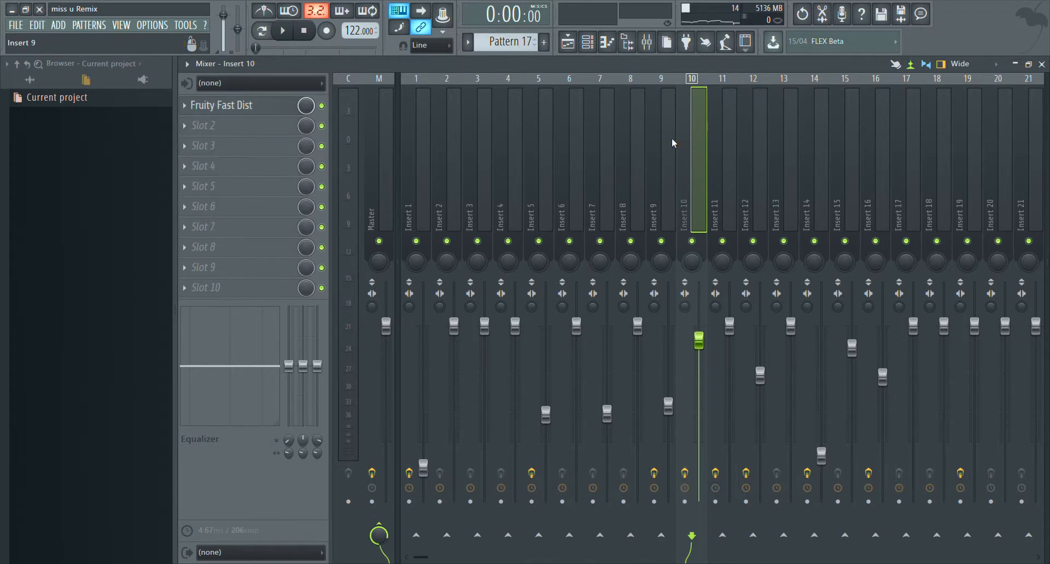
{"action": "left_click", "coordinate": [668, 138]}
{"action": "left_click", "coordinate": [643, 143]}
{"action": "left_click", "coordinate": [610, 142]}
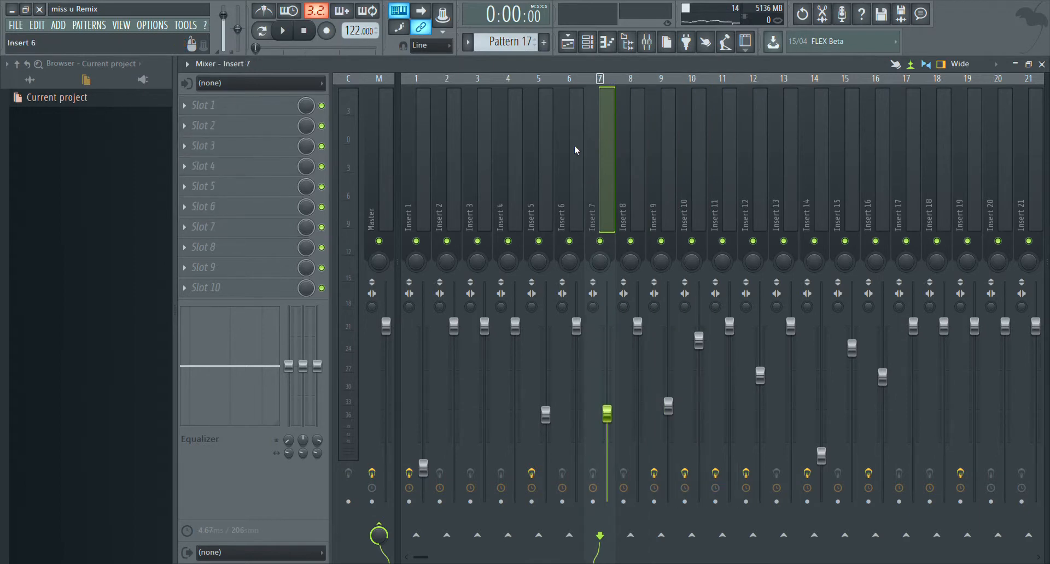
{"action": "left_click", "coordinate": [572, 146]}
{"action": "left_click", "coordinate": [536, 146]}
{"action": "left_click", "coordinate": [514, 146]}
{"action": "left_click", "coordinate": [487, 148]}
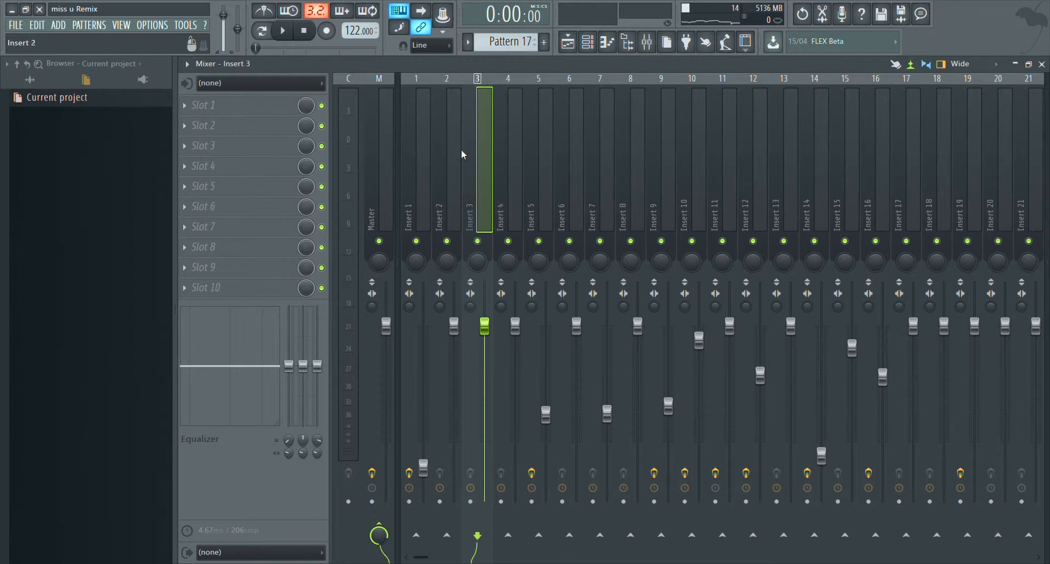
{"action": "left_click", "coordinate": [448, 149]}
{"action": "left_click", "coordinate": [423, 150]}
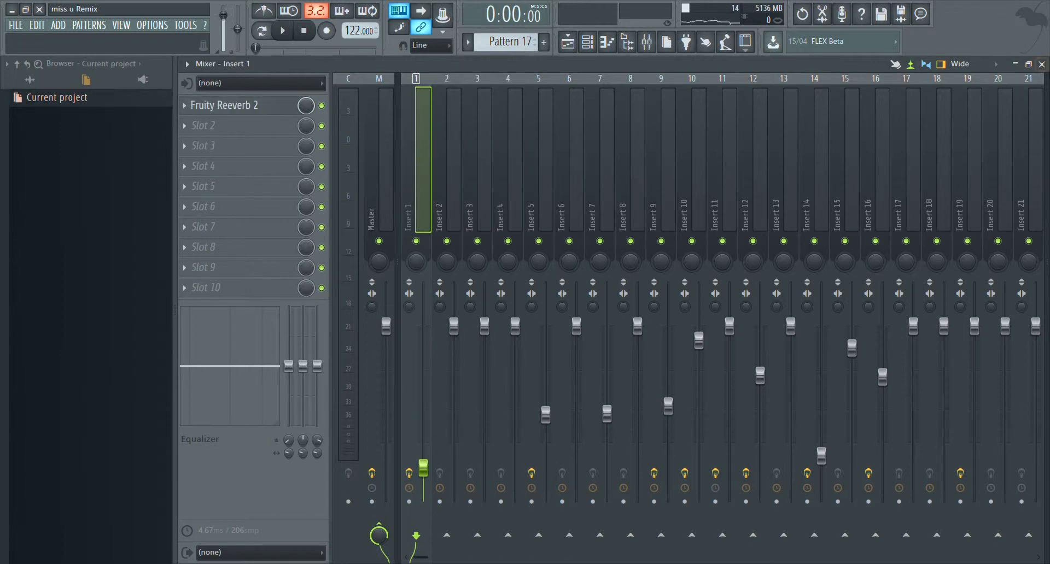
- Return to the miss u Remix playlist, look over the channel rack and show the playlist again
{"action": "key", "text": "F5"}
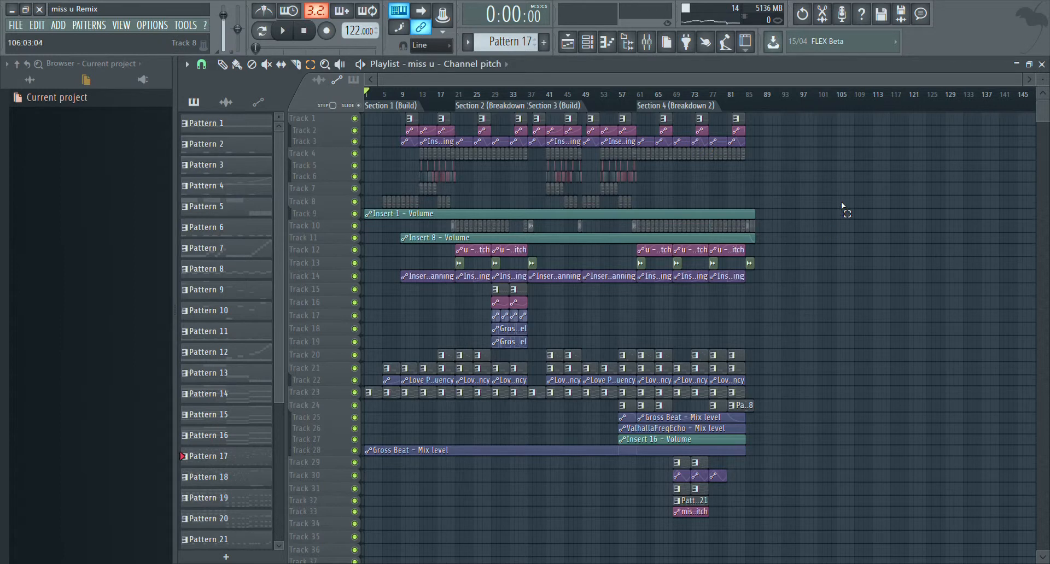
{"action": "left_click", "coordinate": [587, 41]}
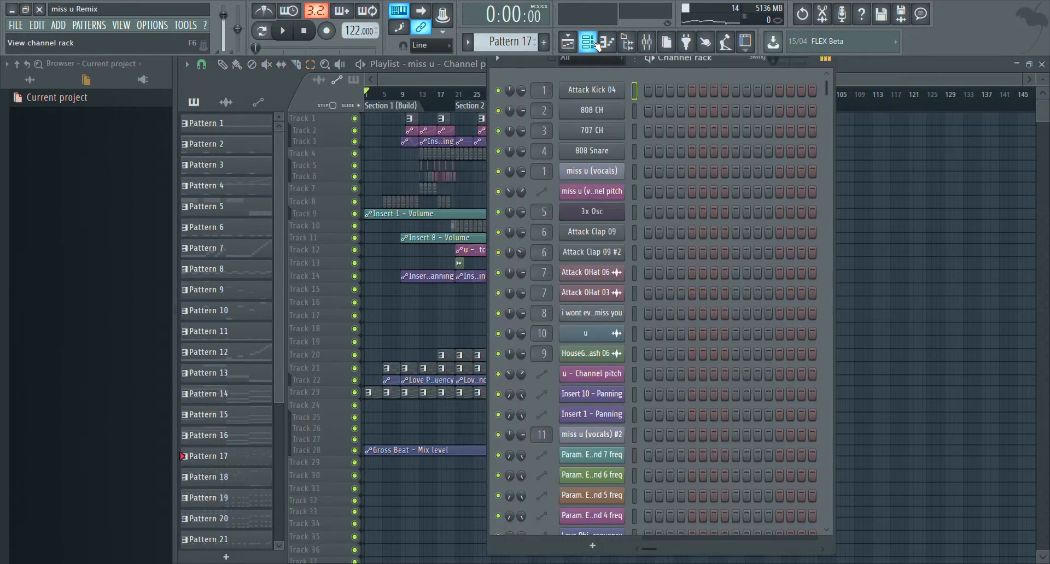
{"action": "left_click", "coordinate": [568, 42]}
{"action": "left_click", "coordinate": [568, 43]}
{"action": "left_click", "coordinate": [568, 43]}
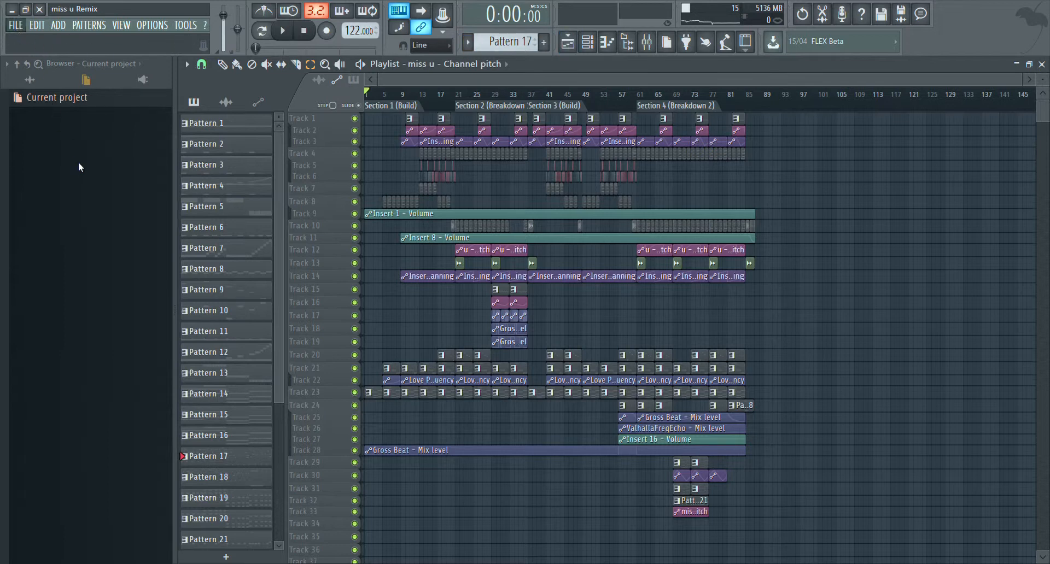
- Open the Yelawolf life.flp project and clear its plugin windows to show the pattern clips in the playlist
{"action": "left_click", "coordinate": [80, 180]}
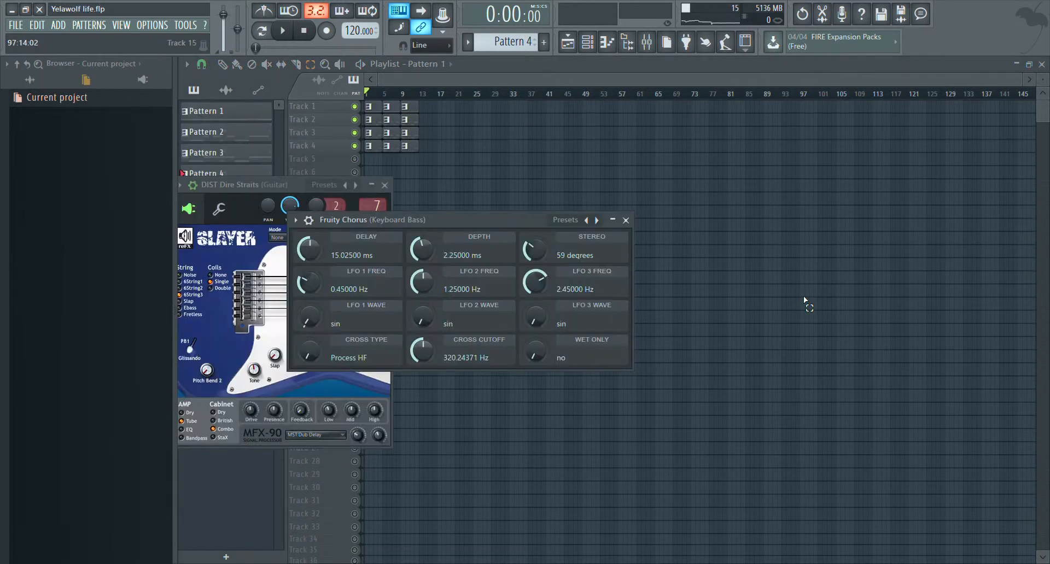
{"action": "left_click", "coordinate": [794, 291]}
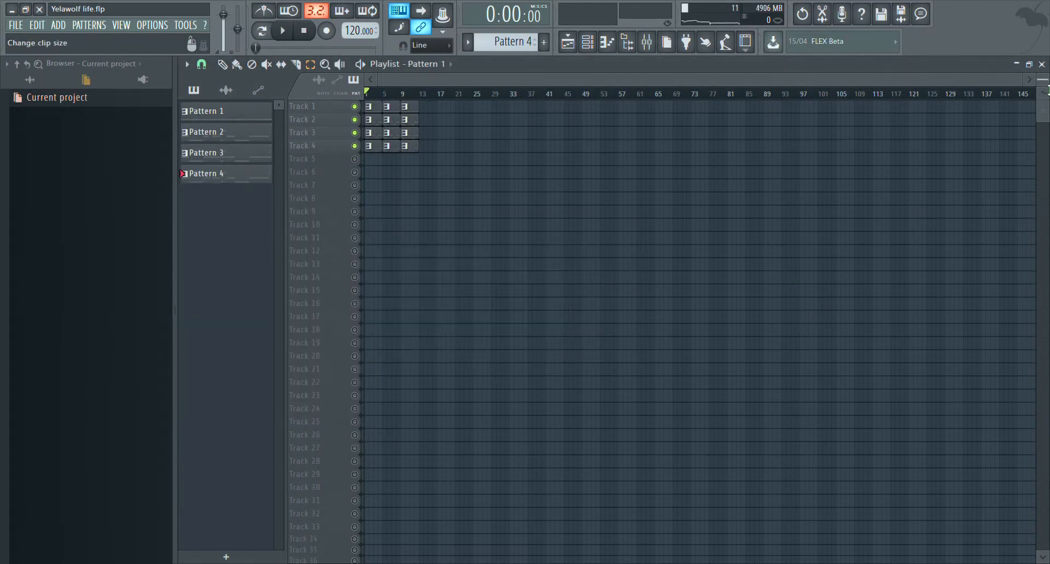
{"action": "left_click_drag", "start_coordinate": [1043, 80], "coordinate": [681, 78]}
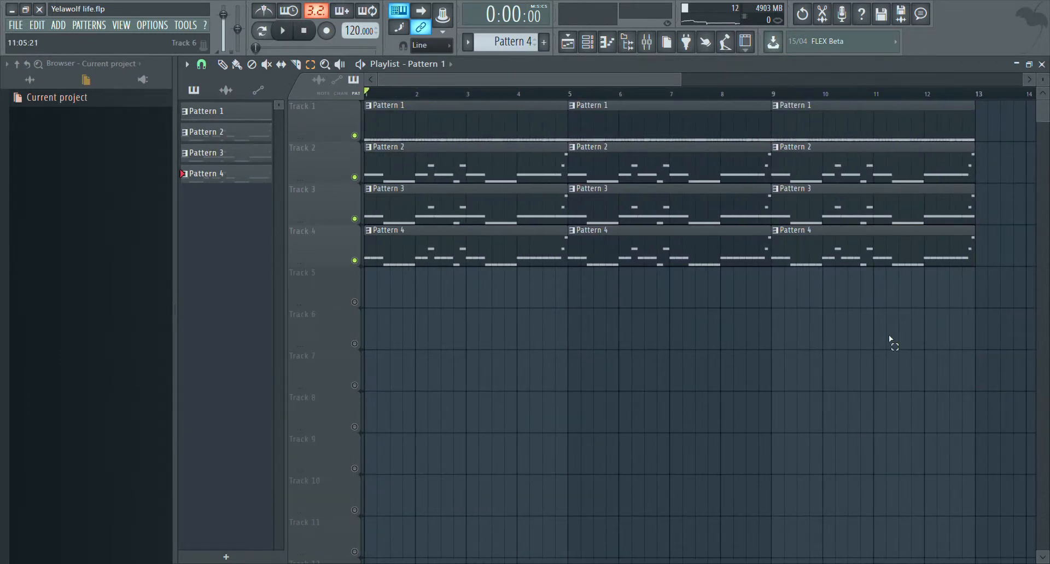